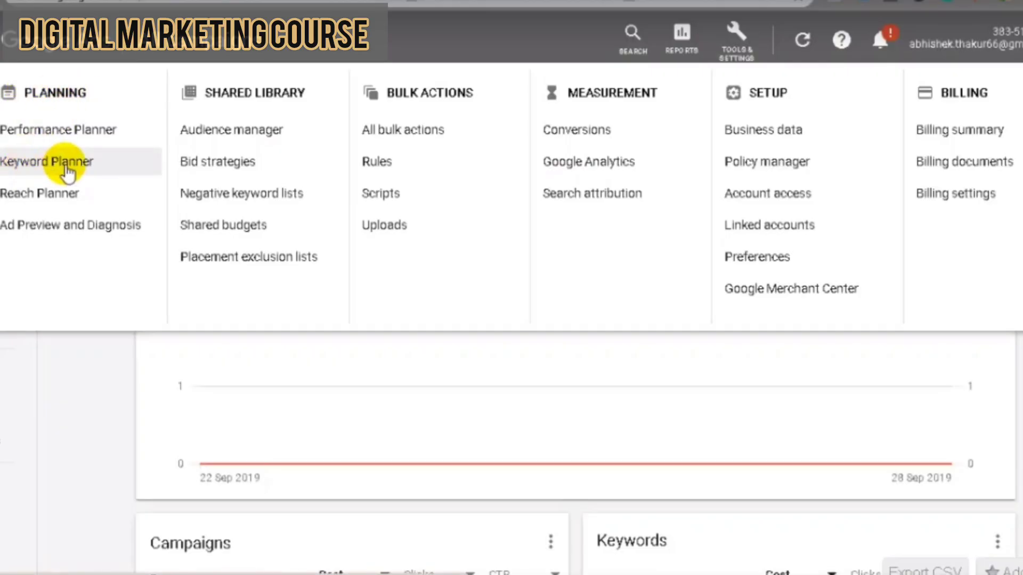
Step: Open Keyword Planner and start discovering new keywords
click(66, 169)
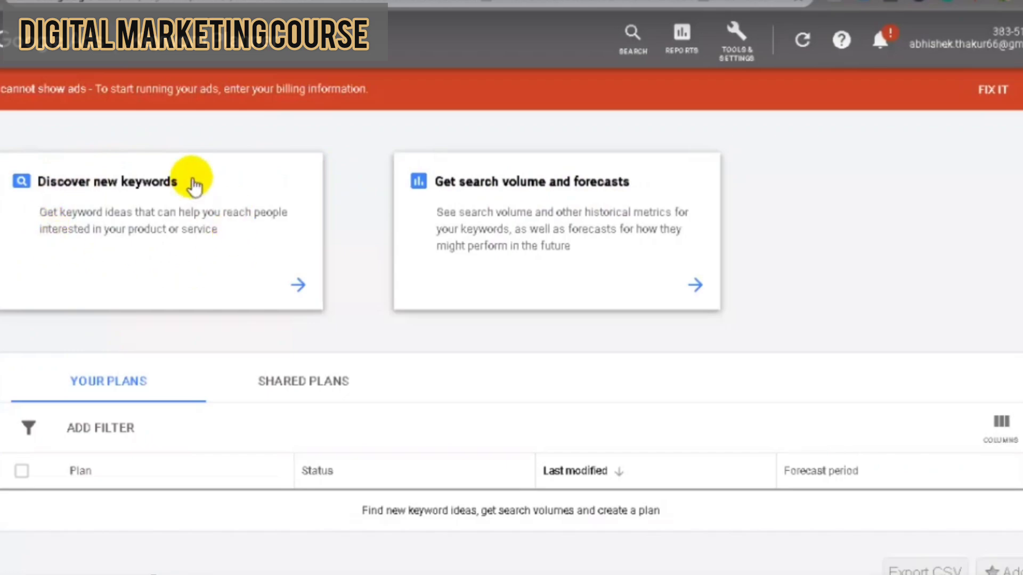
click(84, 230)
scroll(235, 306, down, 2)
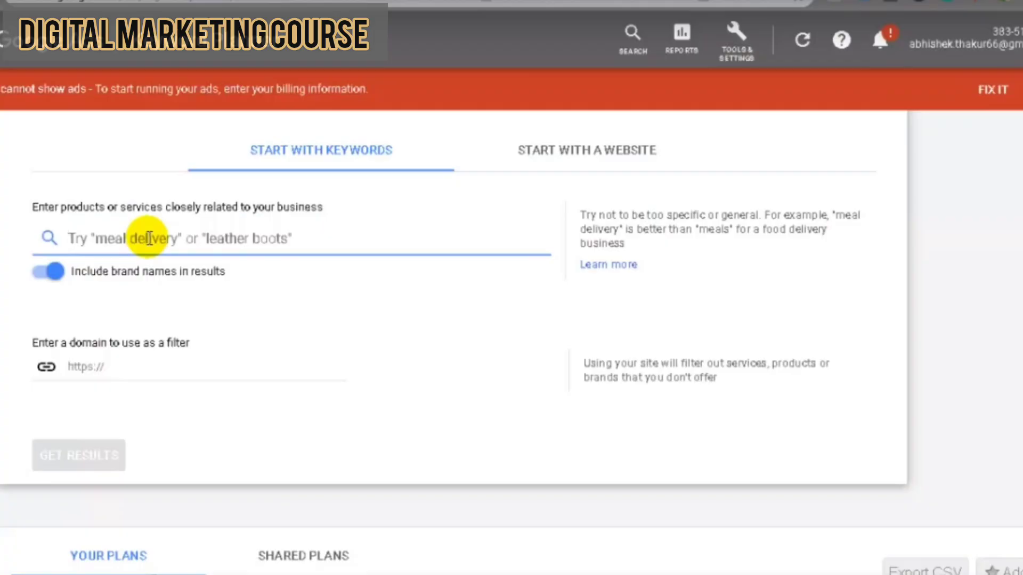
text(bu)
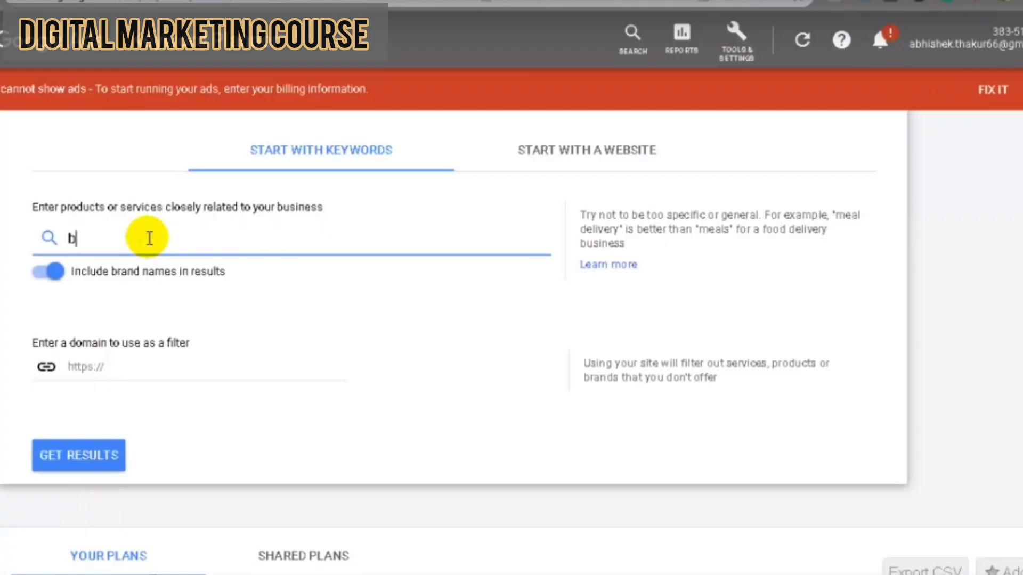
key(BackSpace)
key(BackSpace)
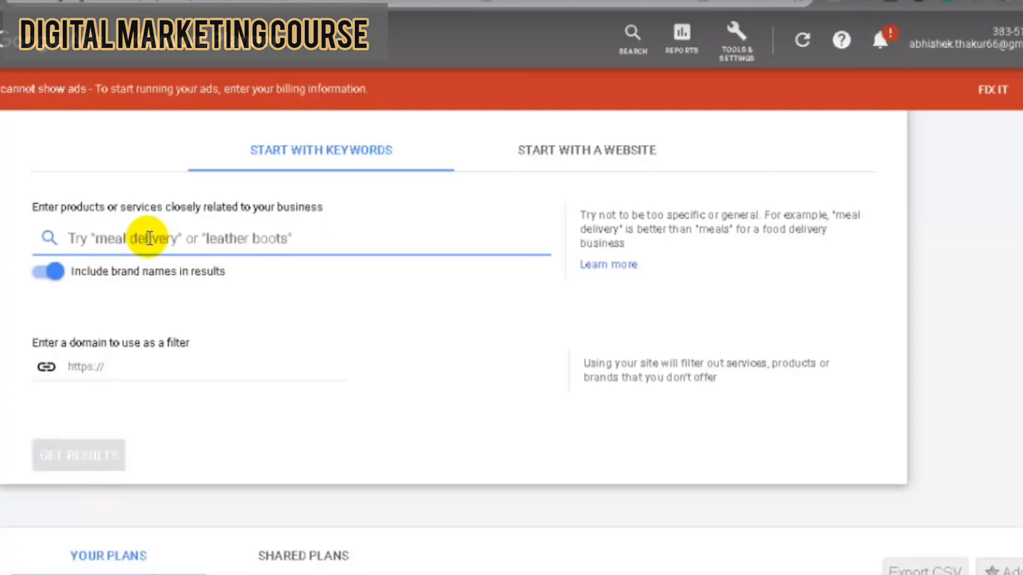
text(b)
key(BackSpace)
Step: Get keyword ideas for the product keyword "office chair", with brand names included
text(o)
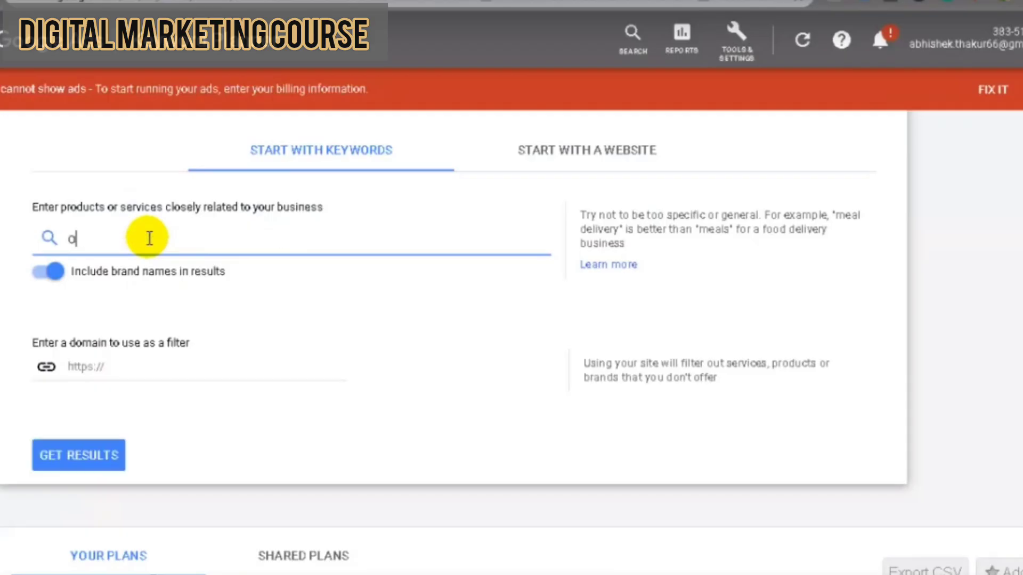
text(ffice chai)
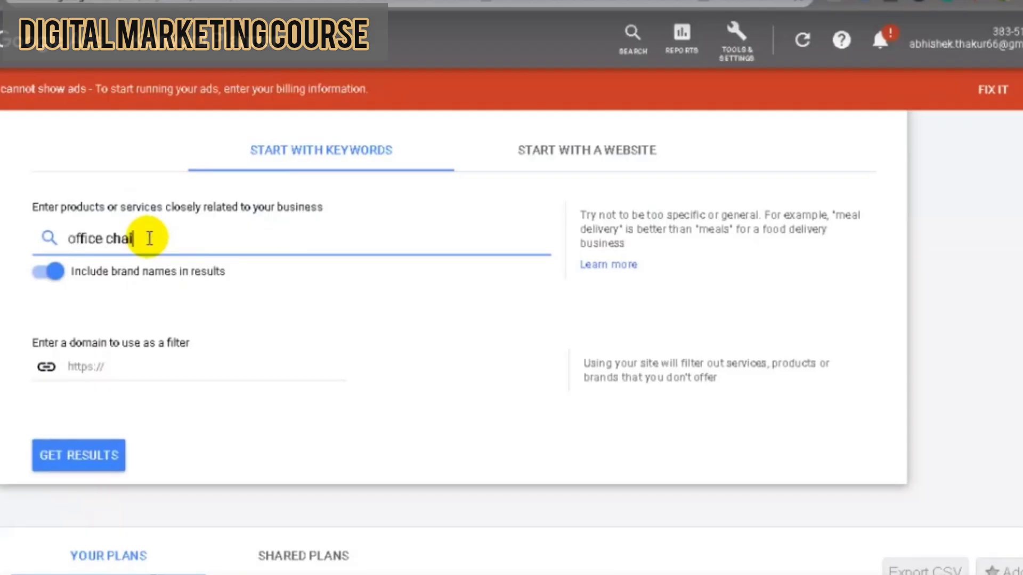
text(r online)
key(BackSpace)
key(BackSpace)
key(BackSpace)
key(BackSpace)
key(BackSpace)
key(BackSpace)
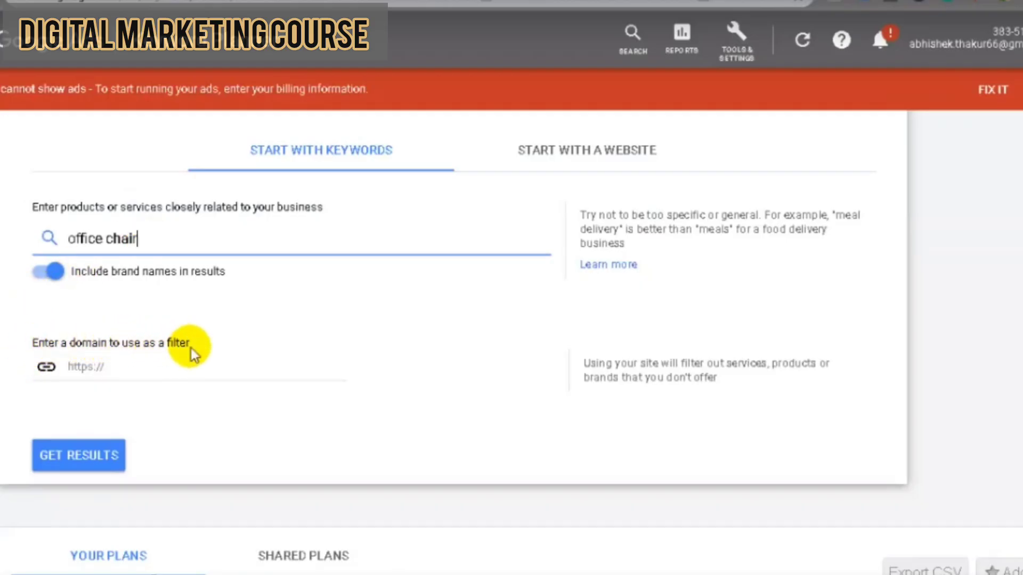
click(82, 459)
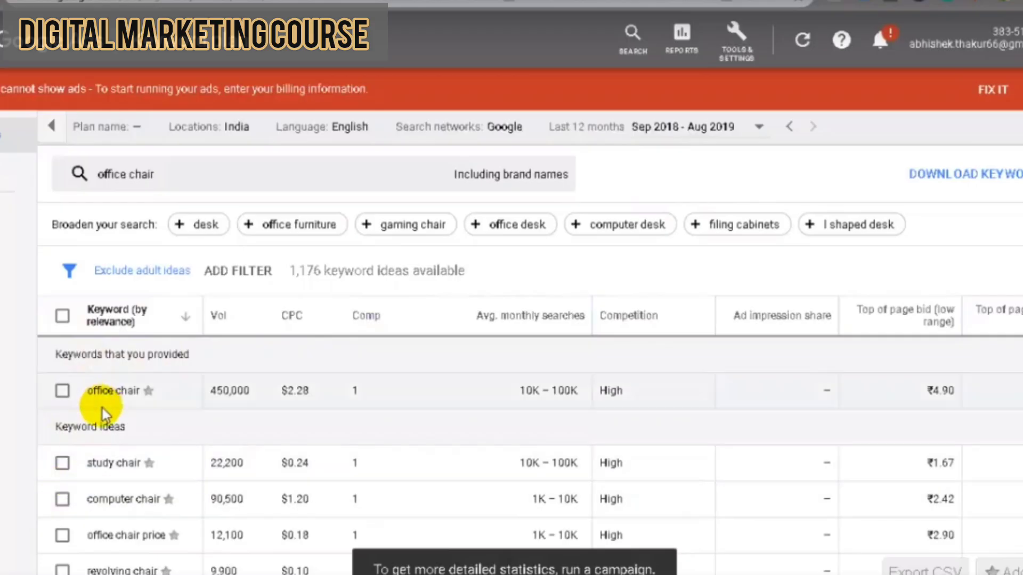
Step: Download the office chair keyword ideas as a CSV file and open it in Excel
scroll(103, 408, down, 15)
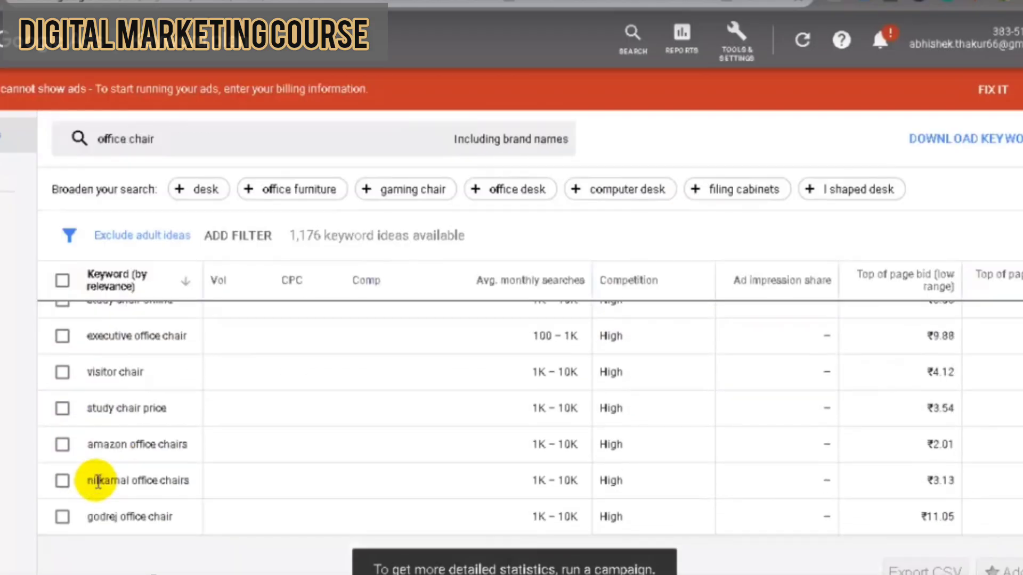
scroll(98, 481, up, 15)
scroll(97, 444, down, 5)
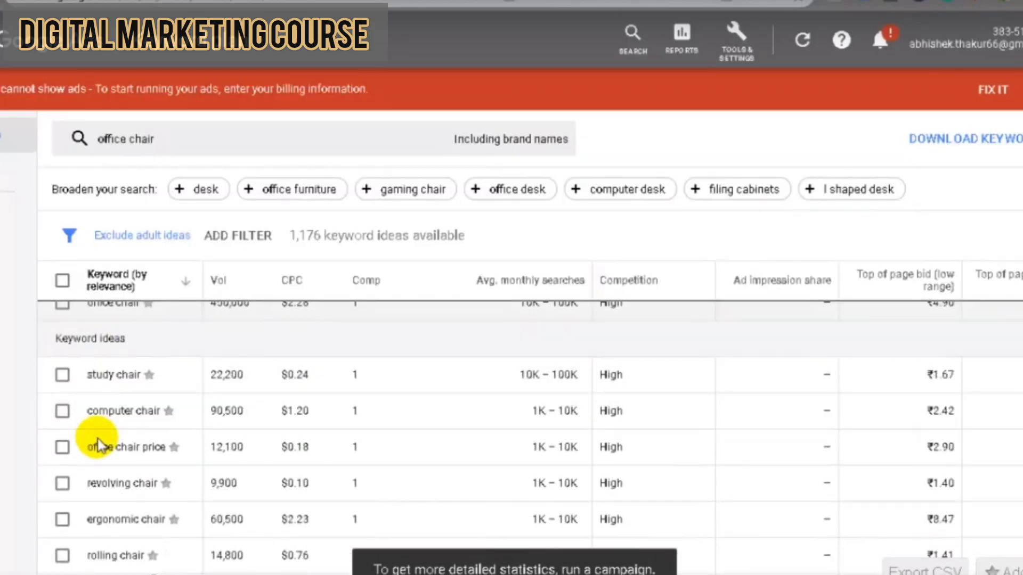
scroll(97, 445, up, 4)
scroll(98, 445, up, 2)
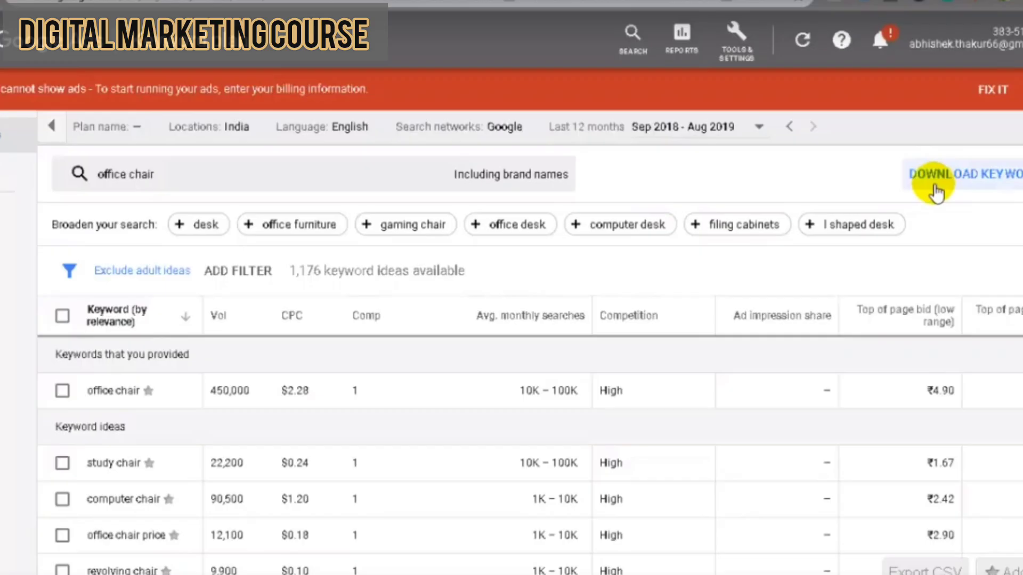
click(936, 191)
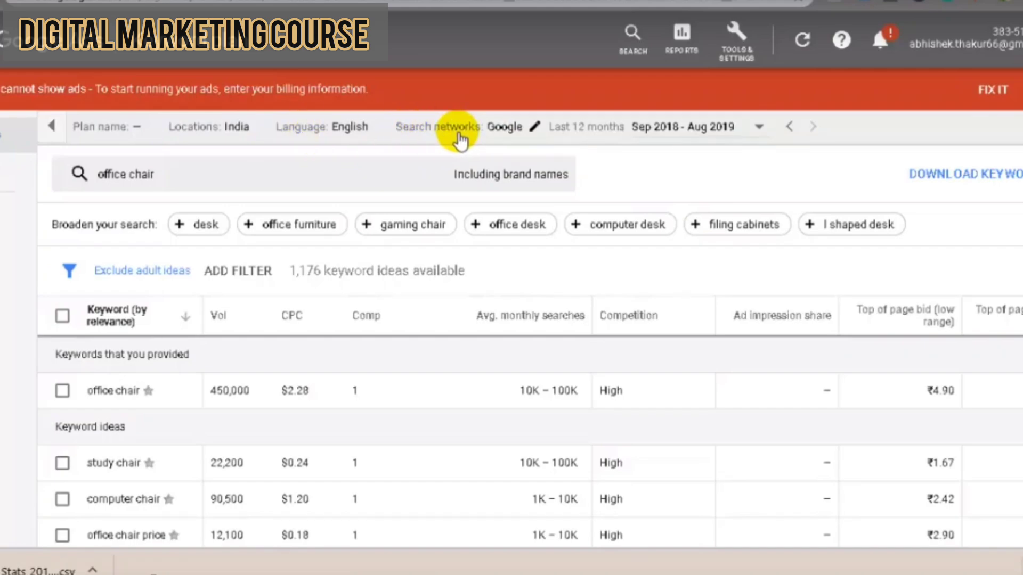
click(3, 570)
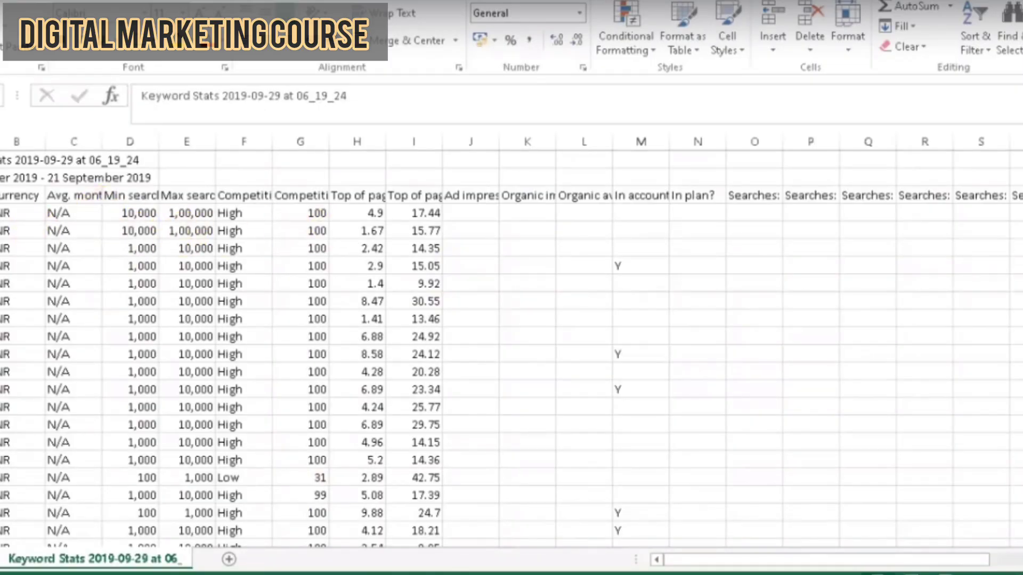
Step: Widen column A to fit the keywords and hide columns B through AA
drag(3, 142, 116, 160)
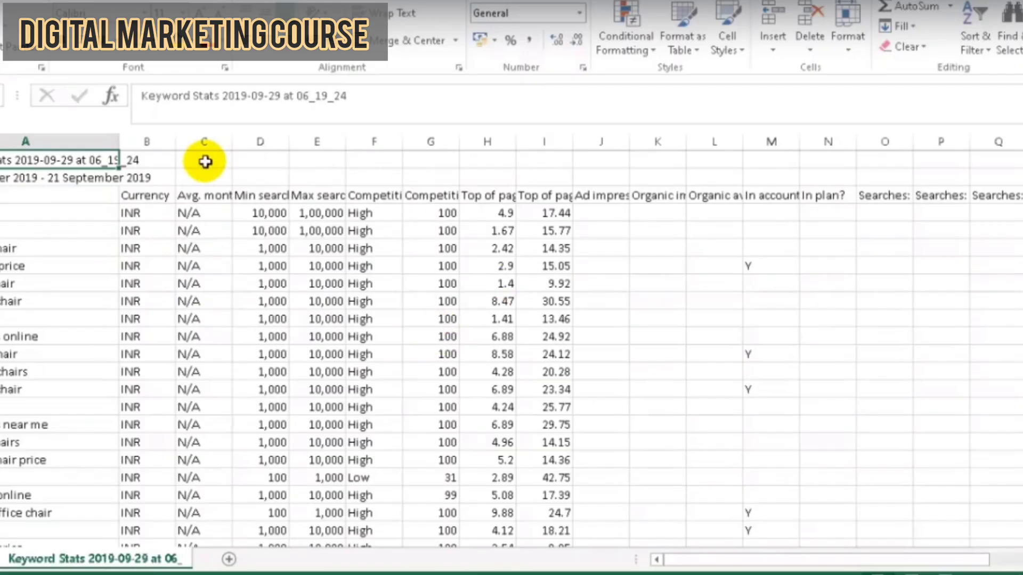
click(145, 141)
drag(168, 151, 1019, 139)
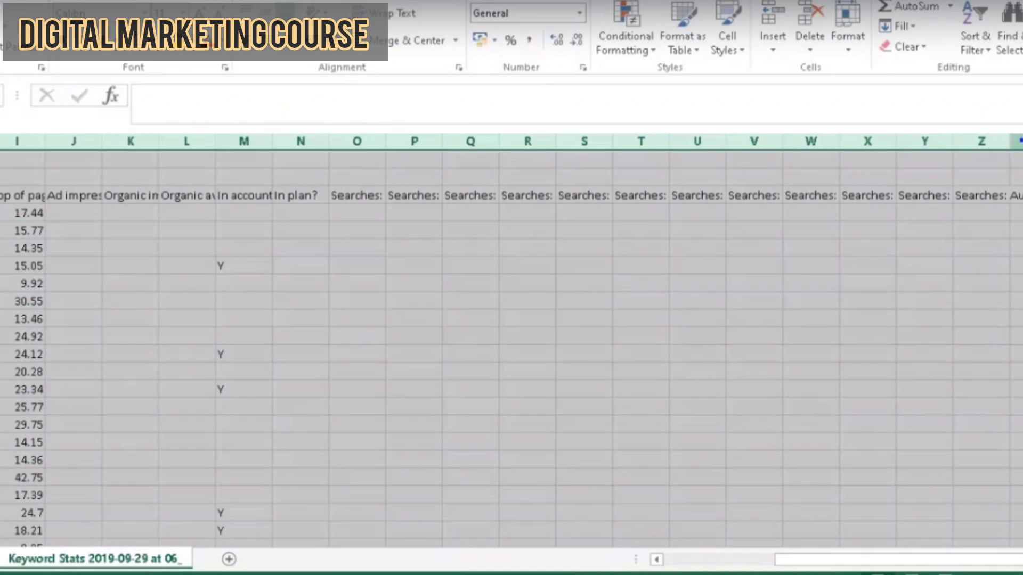
right_click(1016, 141)
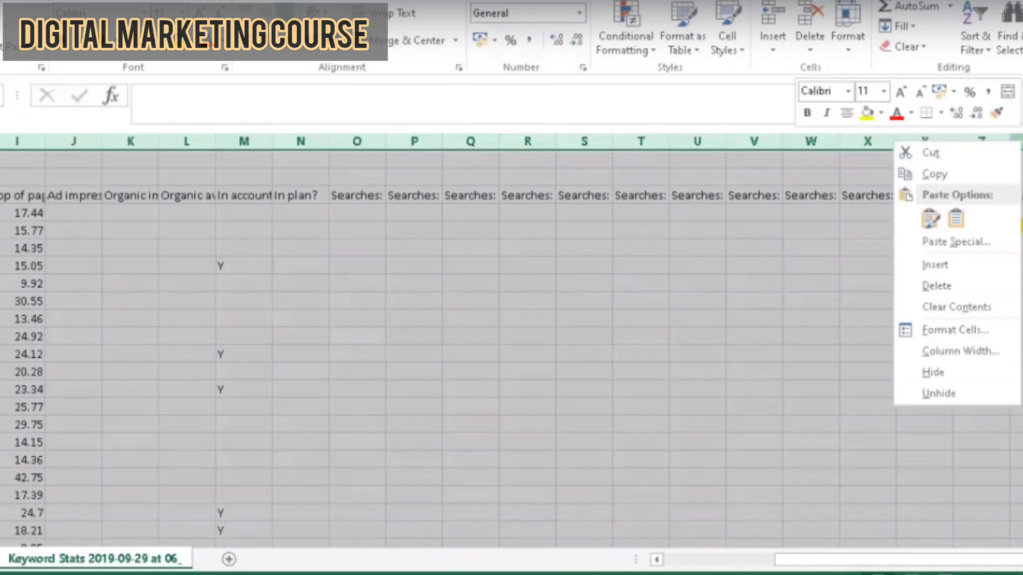
click(936, 371)
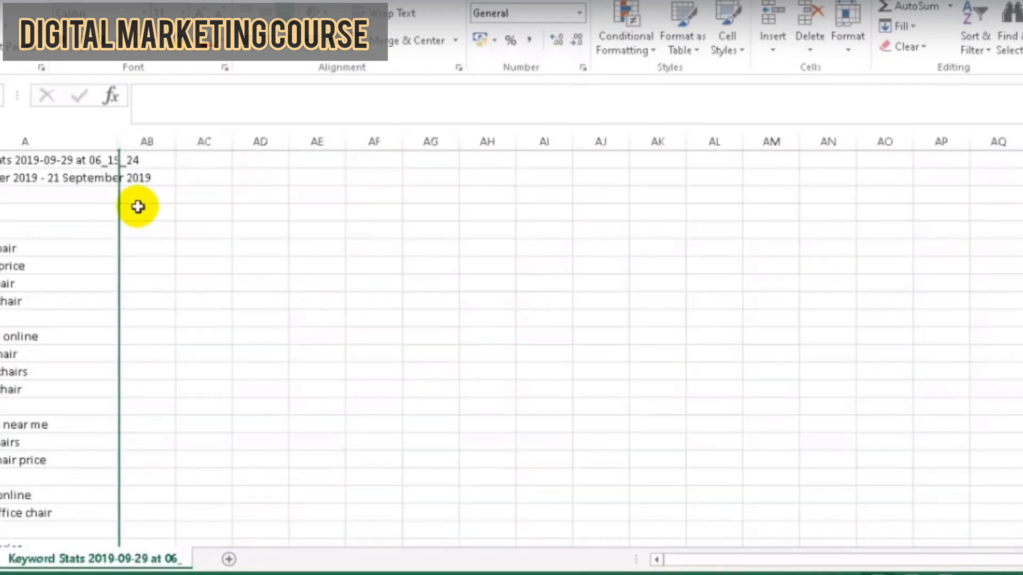
click(142, 193)
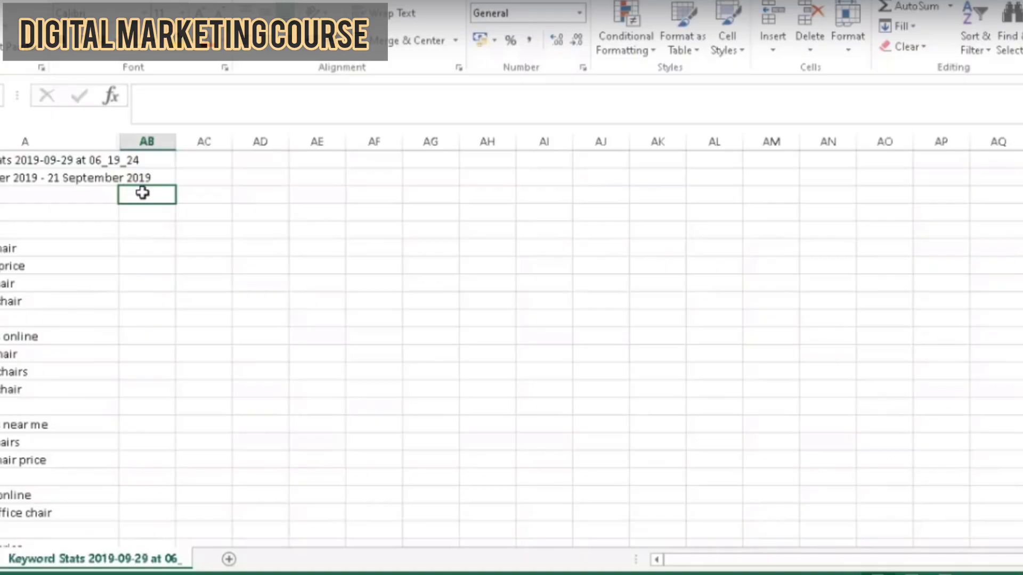
click(134, 214)
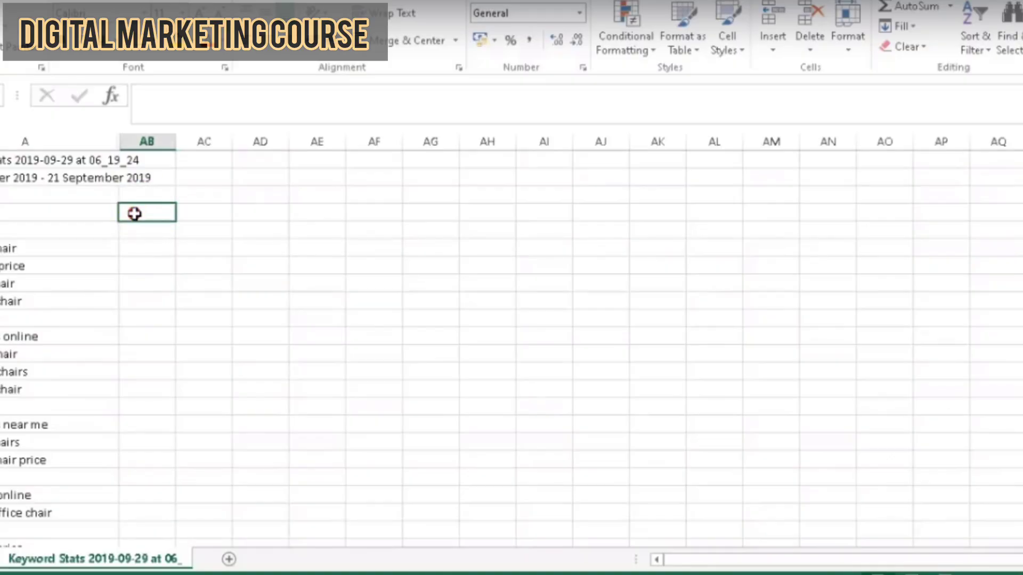
click(135, 214)
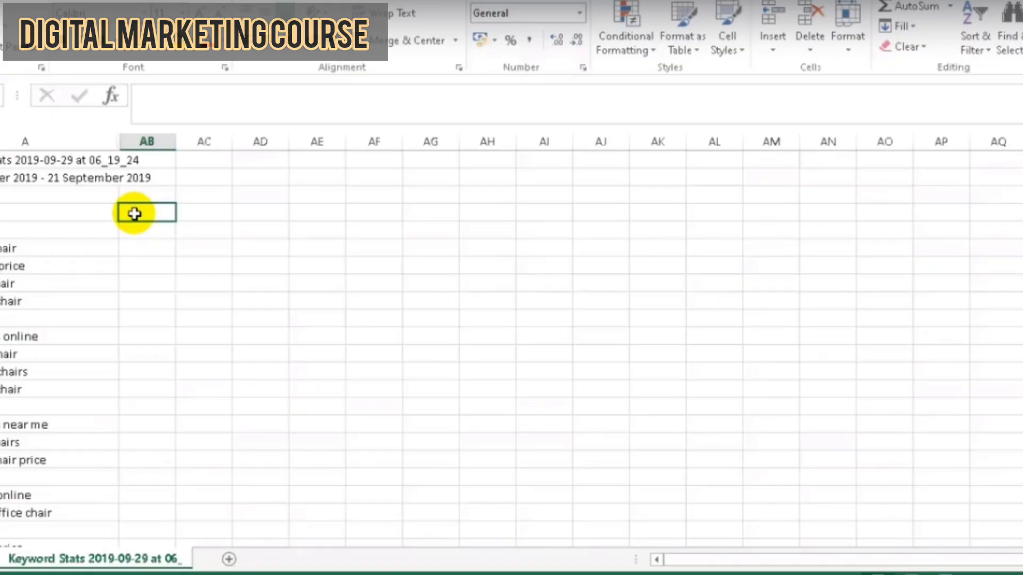
click(48, 216)
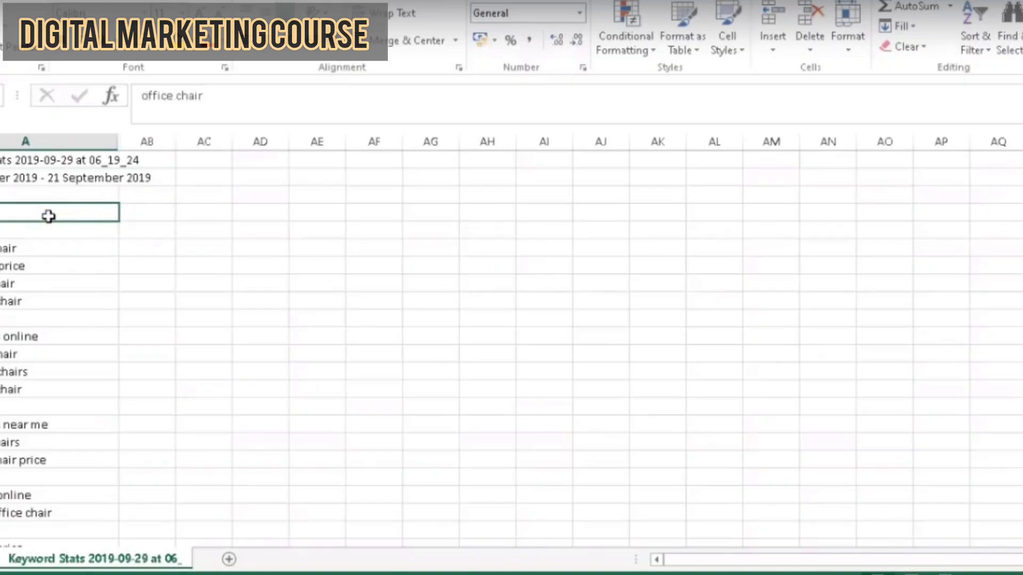
click(48, 216)
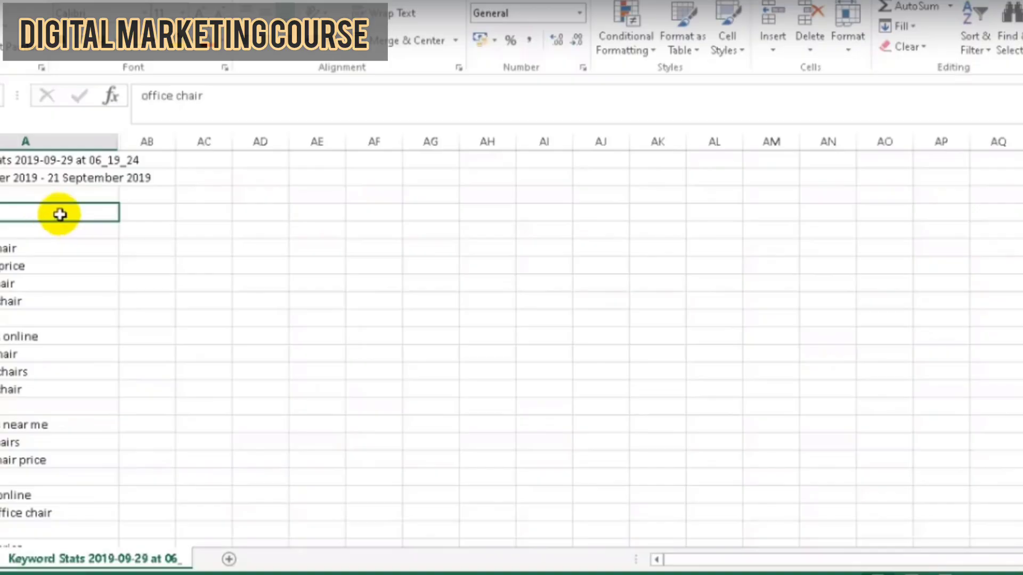
click(142, 210)
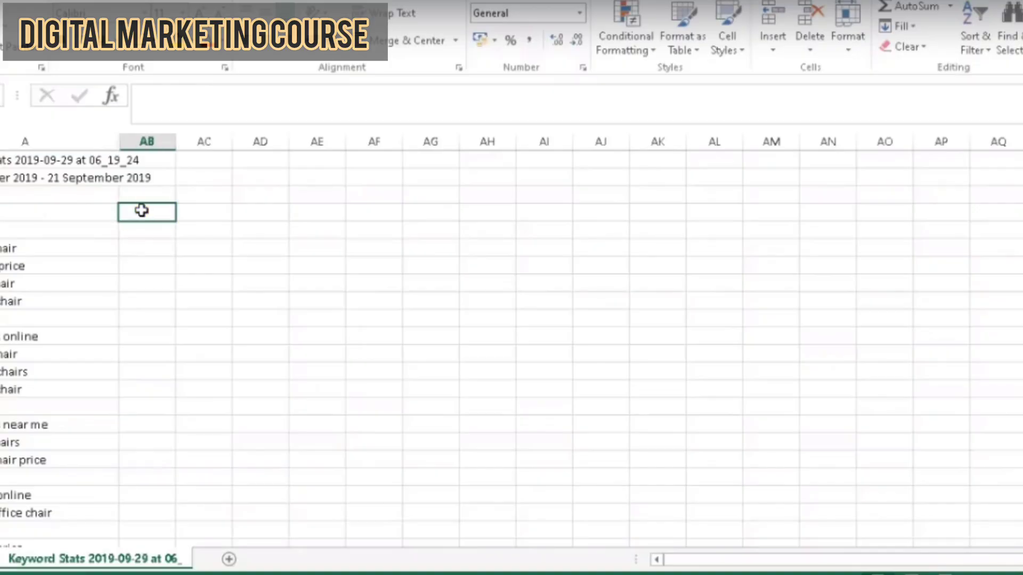
click(141, 210)
click(136, 214)
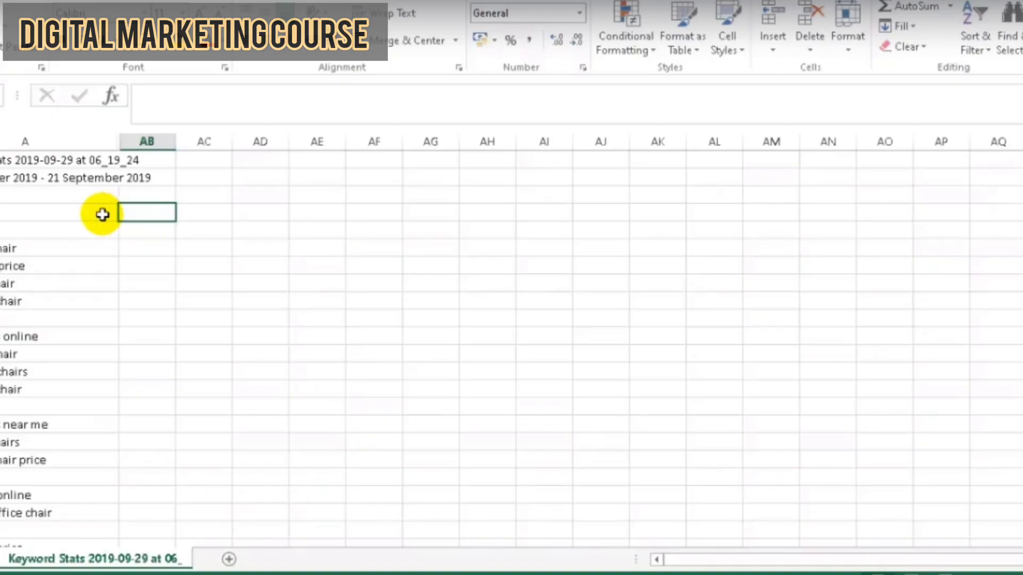
Step: Highlight the keyword "office chair price" in column A with a yellow fill
click(85, 213)
key(Down)
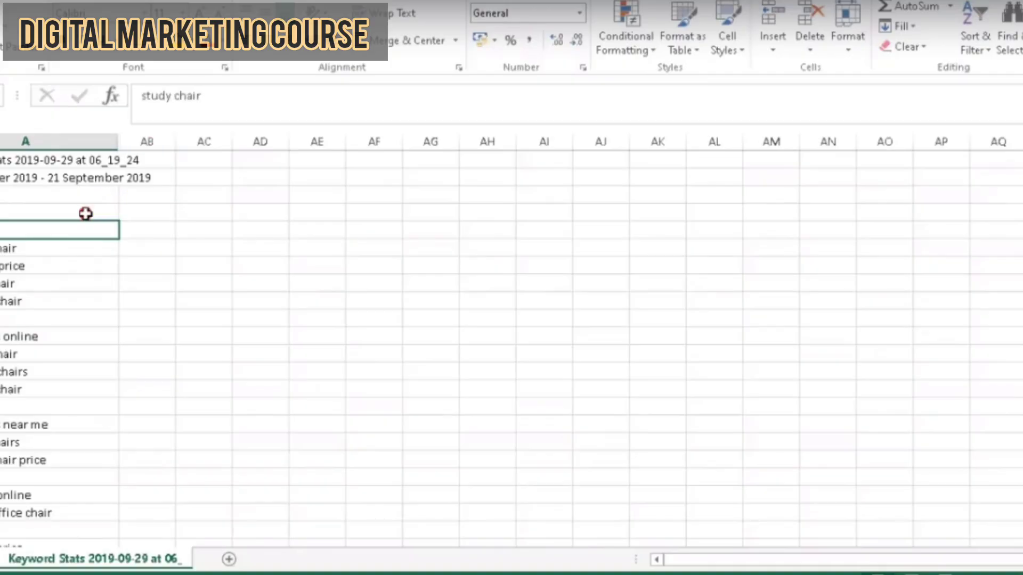
key(Down)
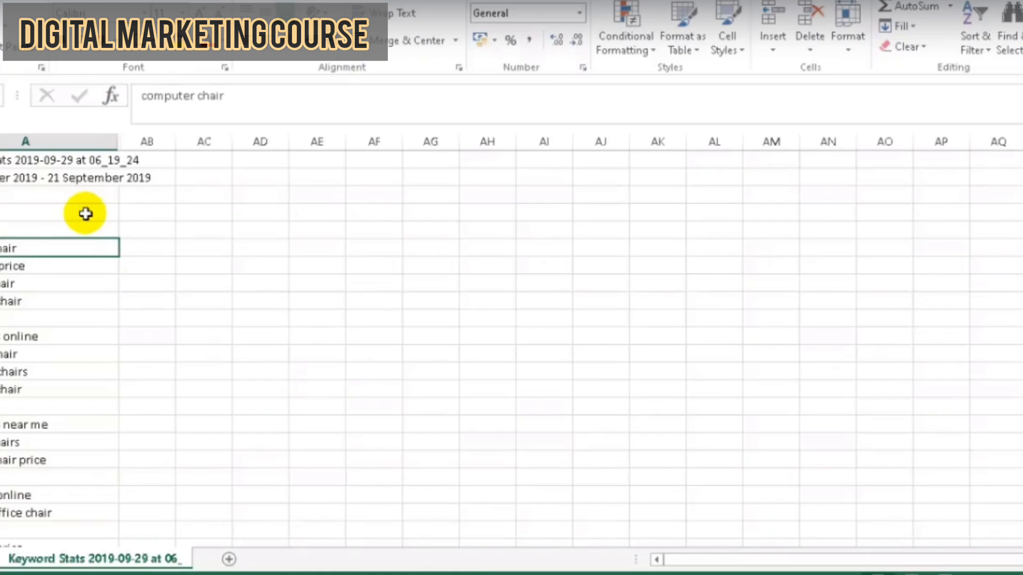
key(Down)
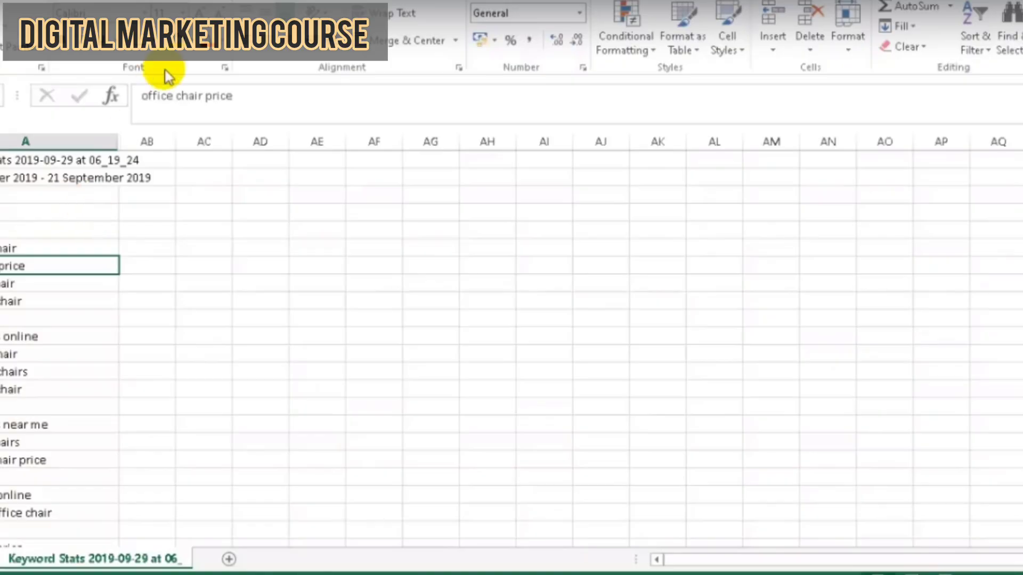
click(178, 49)
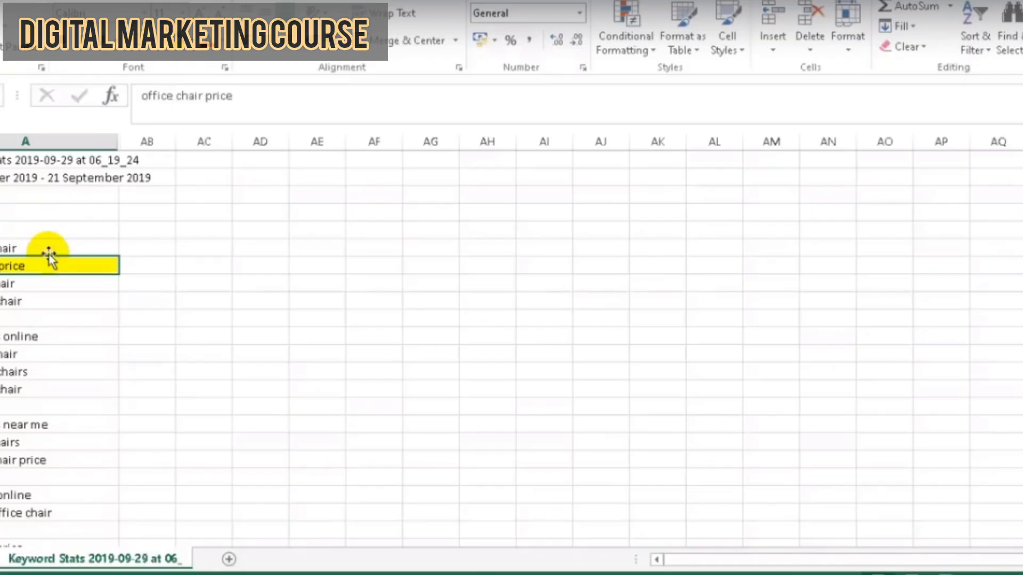
Step: Highlight the keyword "office chairs online" in column A with a yellow fill
key(Down)
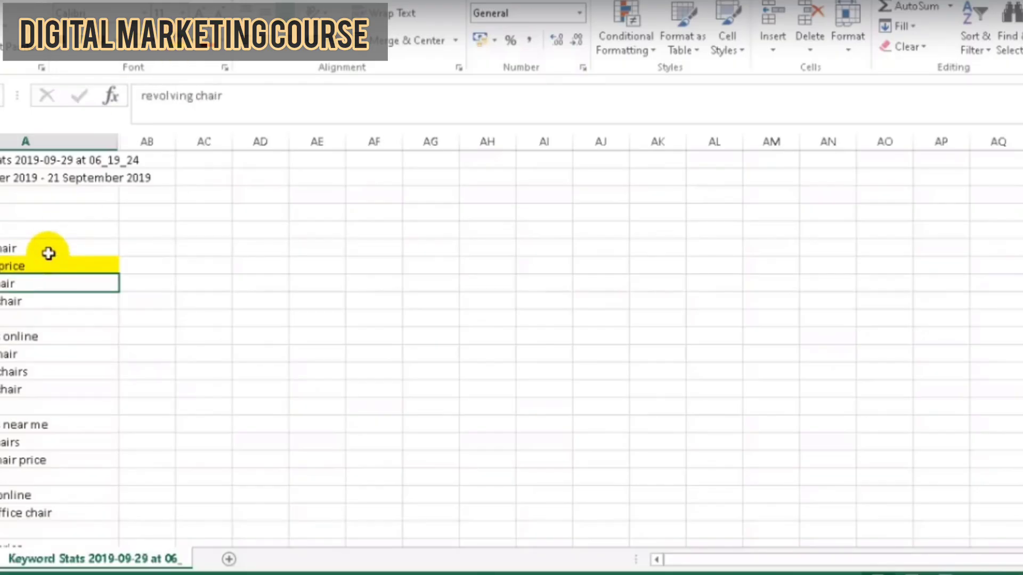
key(Down)
key(Down)
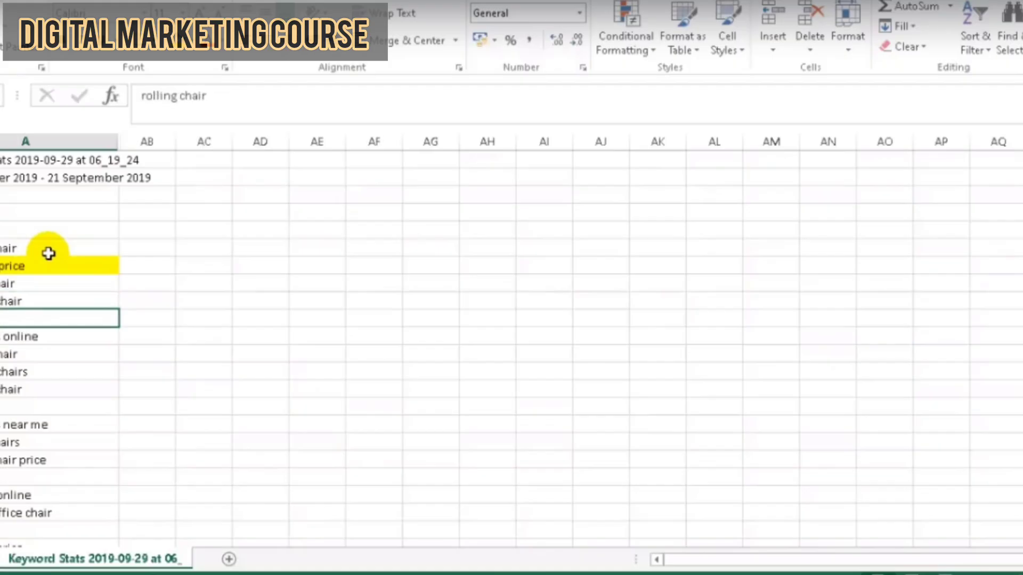
key(Down)
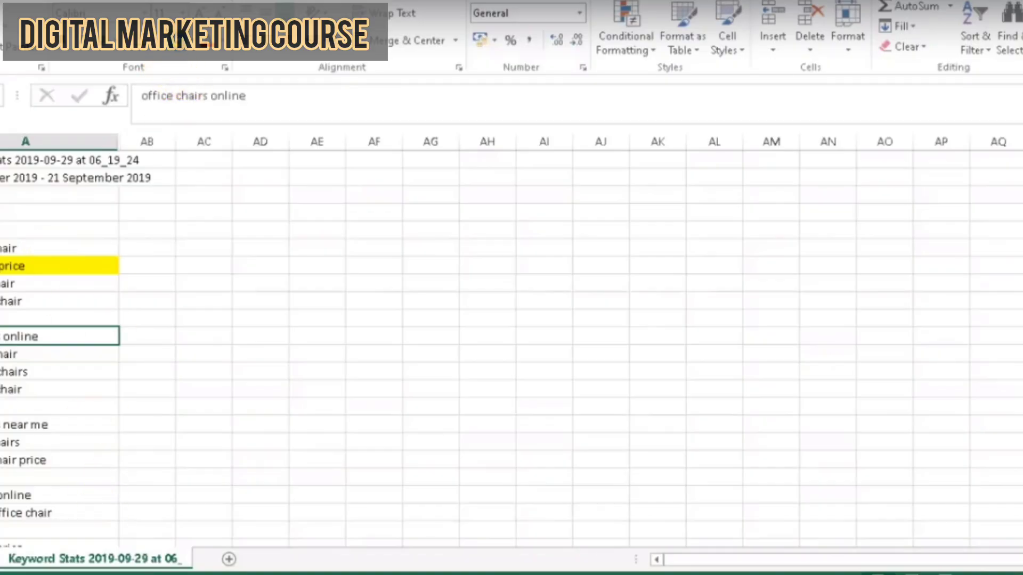
click(177, 41)
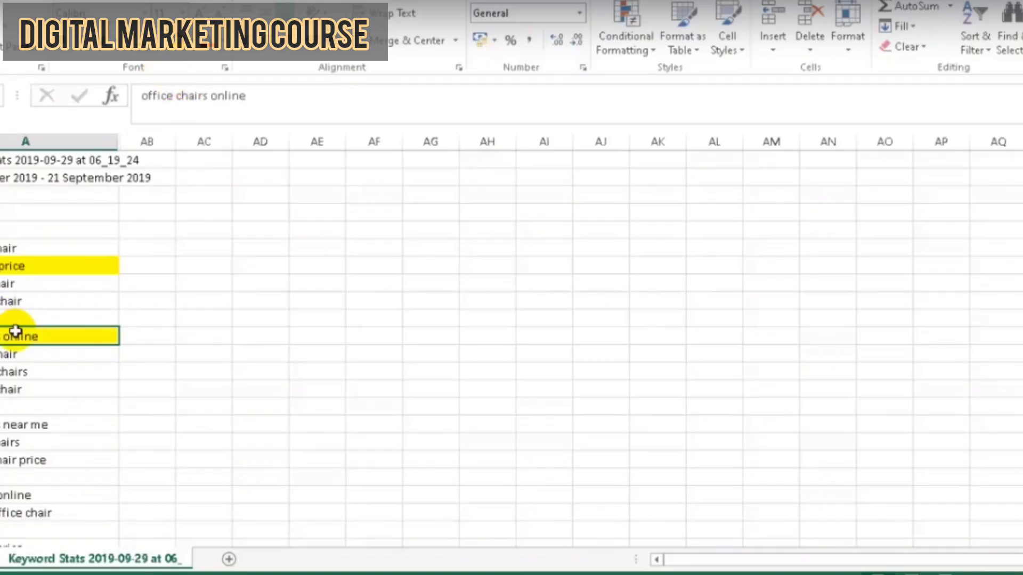
Step: Highlight the keyword "office chairs near me" in column A with a yellow fill
key(Down)
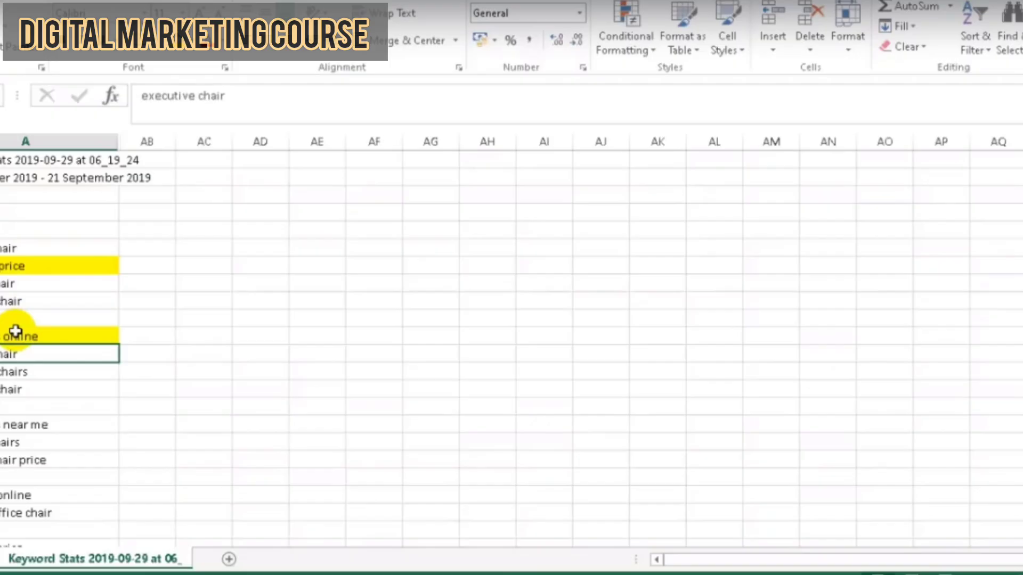
key(Down)
key(Down)
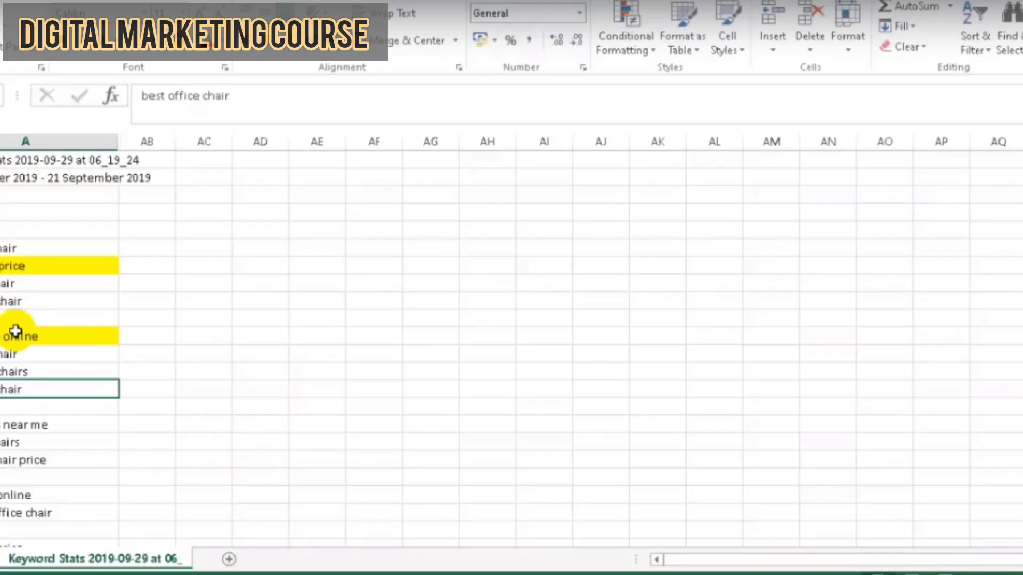
key(Down)
key(Down)
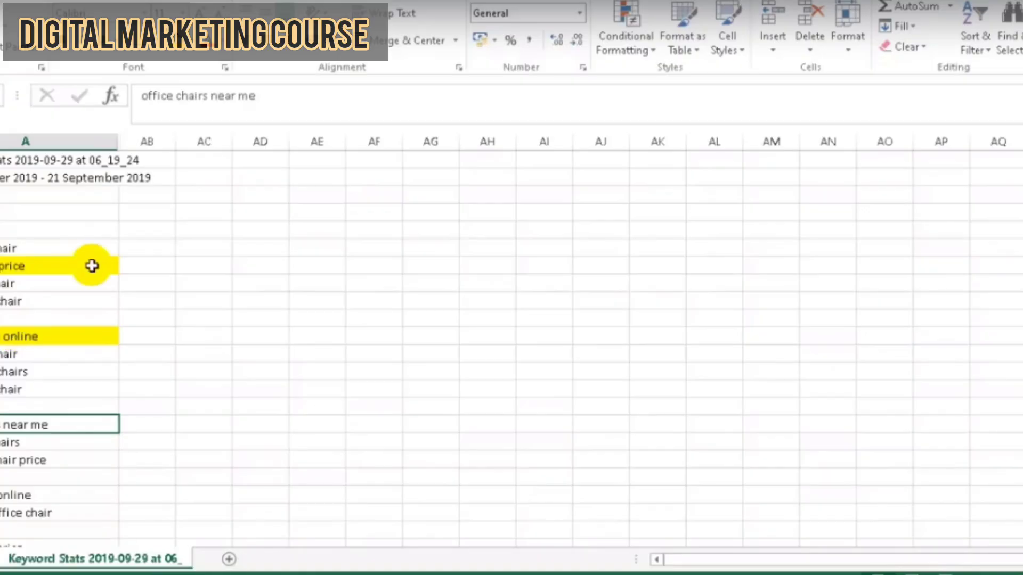
click(178, 39)
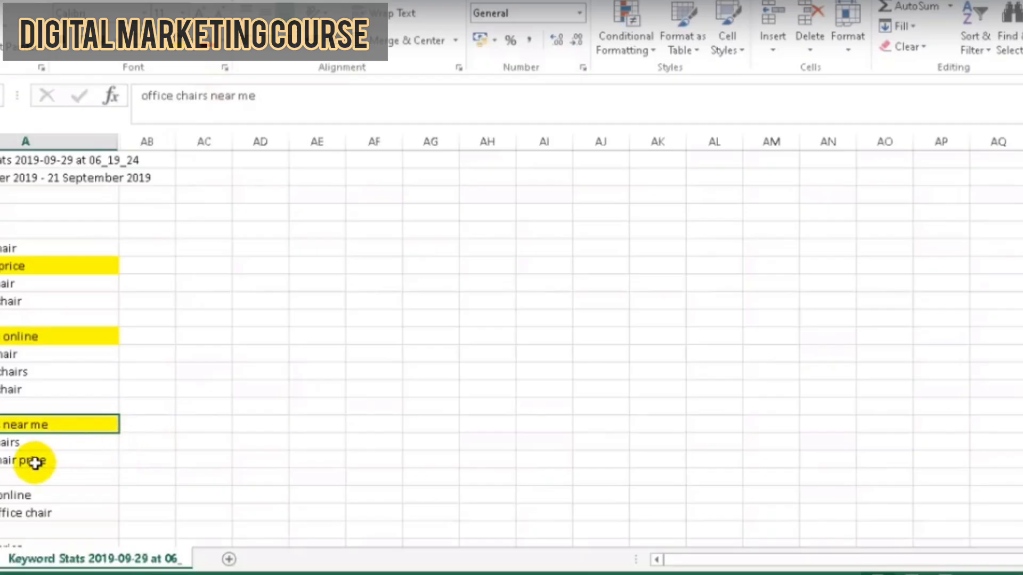
Step: Highlight the keyword "office chair low price" in column A with a yellow fill
scroll(45, 459, down, 1)
click(41, 442)
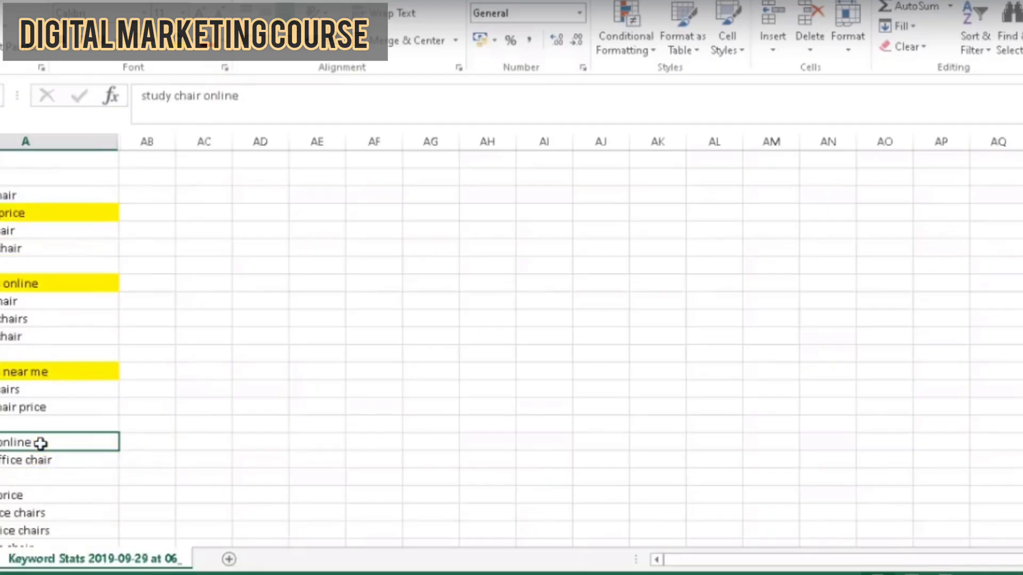
key(Down)
key(Down)
key(Down)
key(Down)
key(Down)
key(Down)
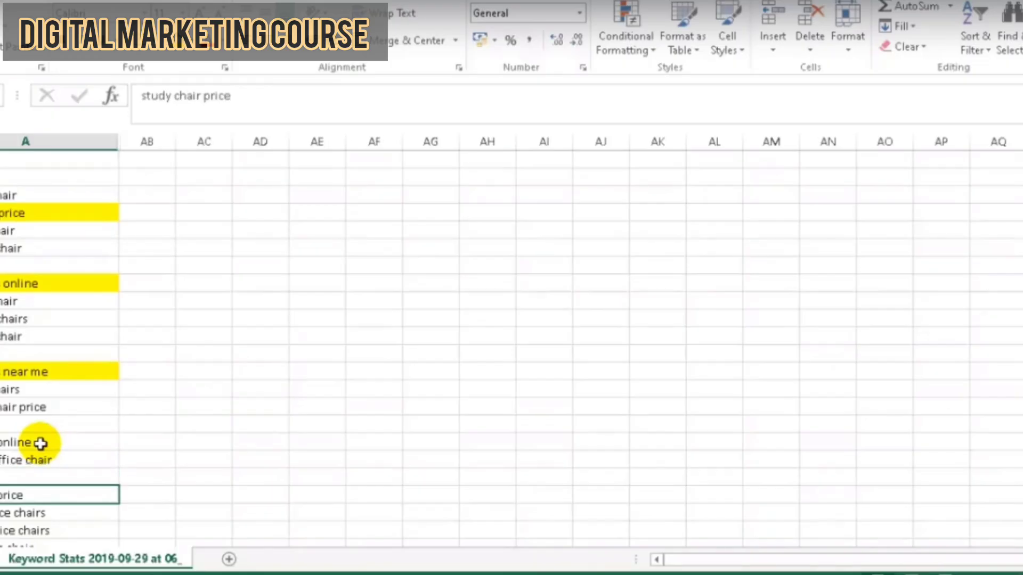
key(Down)
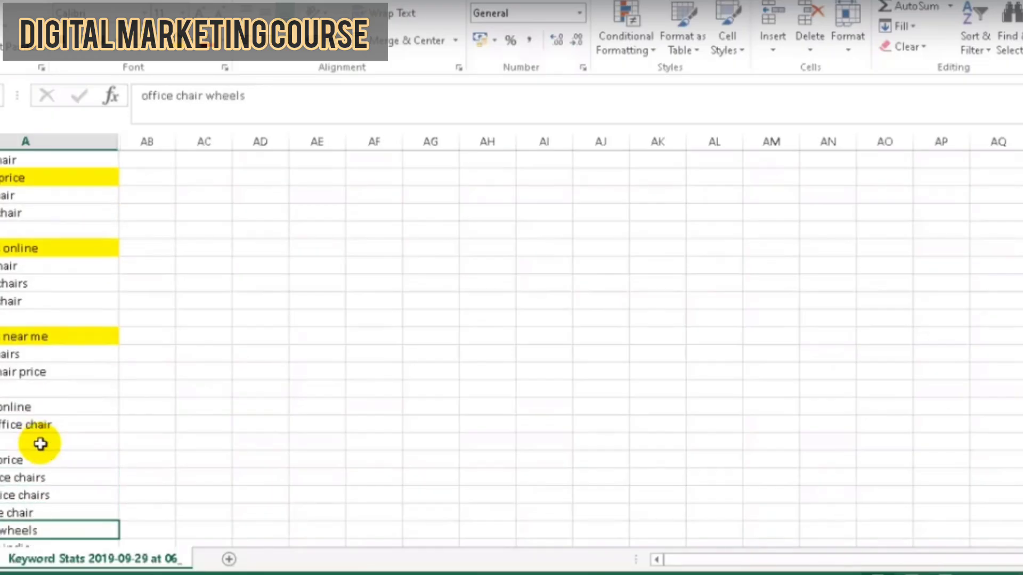
key(Down)
key(Down)
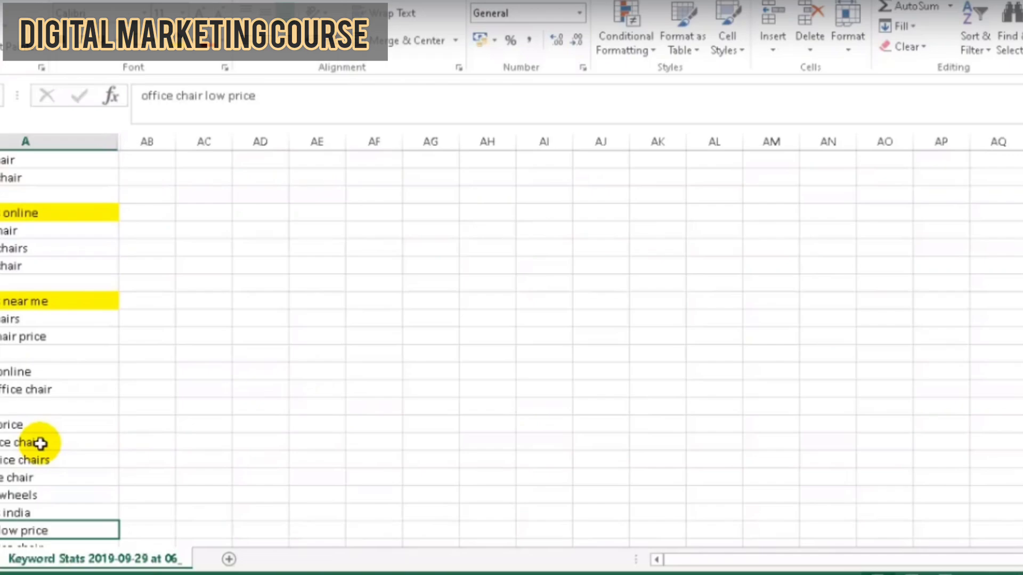
click(180, 40)
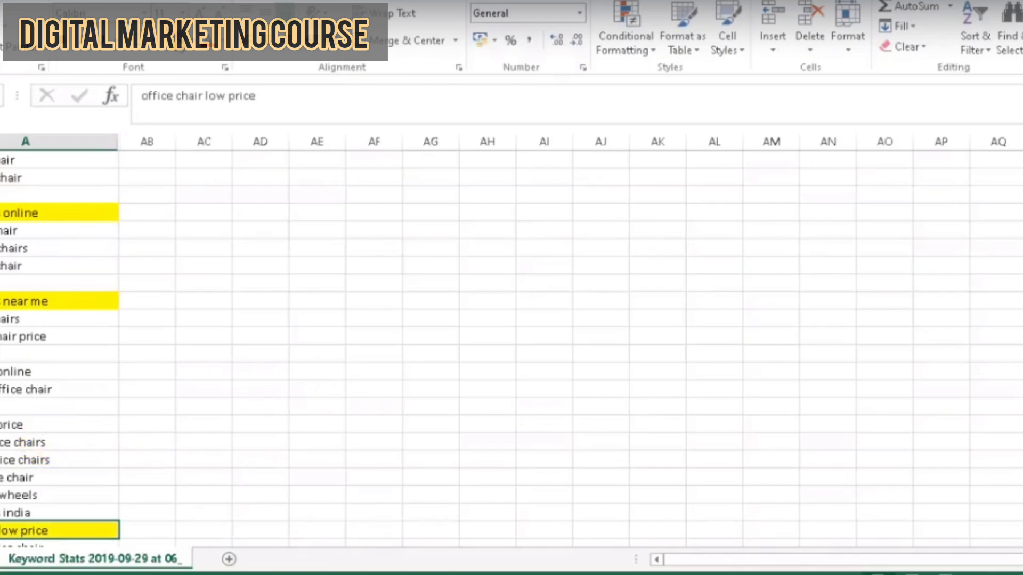
Step: Highlight the keyword "cheap office chairs" in column A with a yellow fill
click(174, 37)
scroll(174, 37, down, 1)
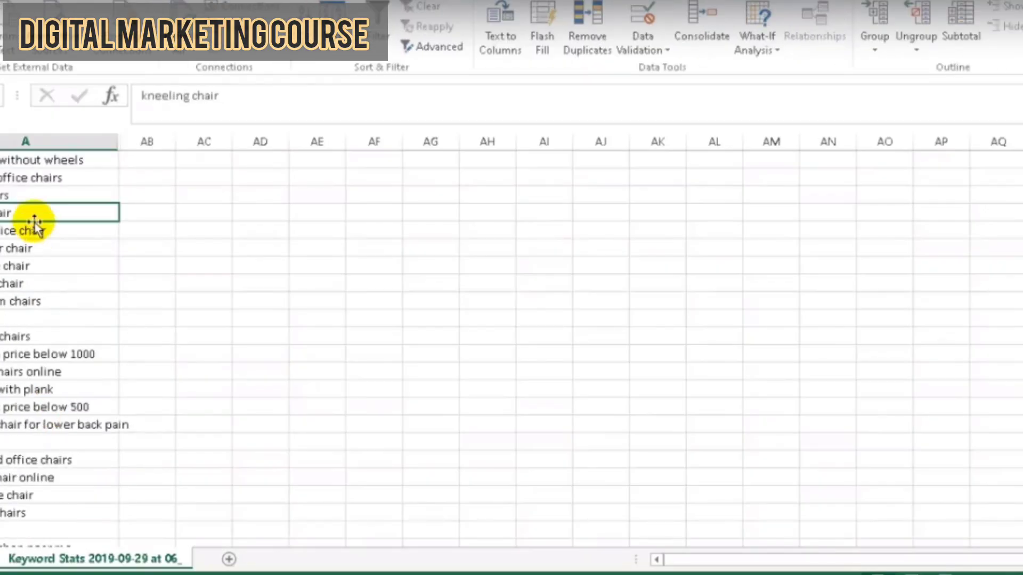
scroll(31, 229, up, 8)
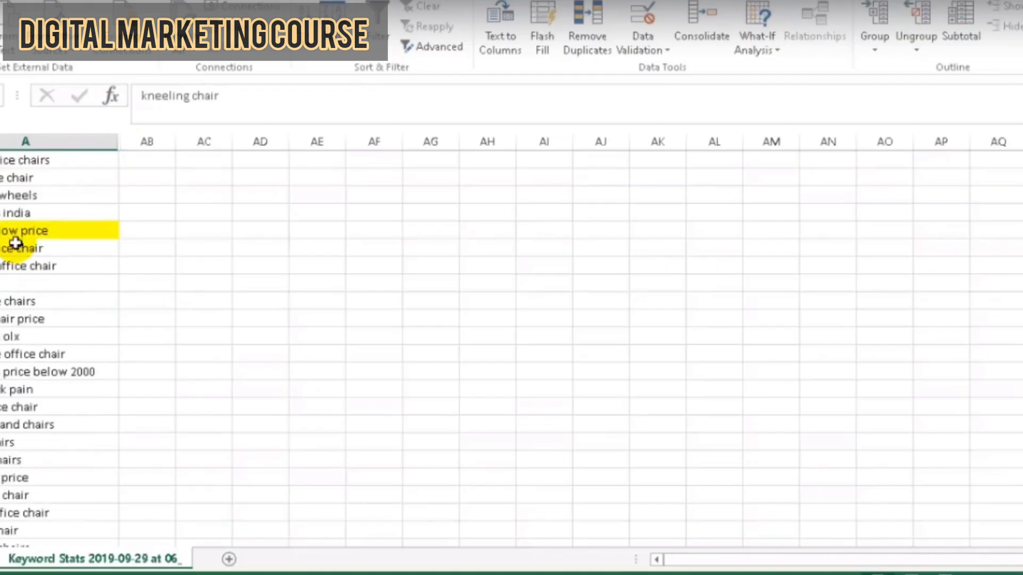
click(15, 244)
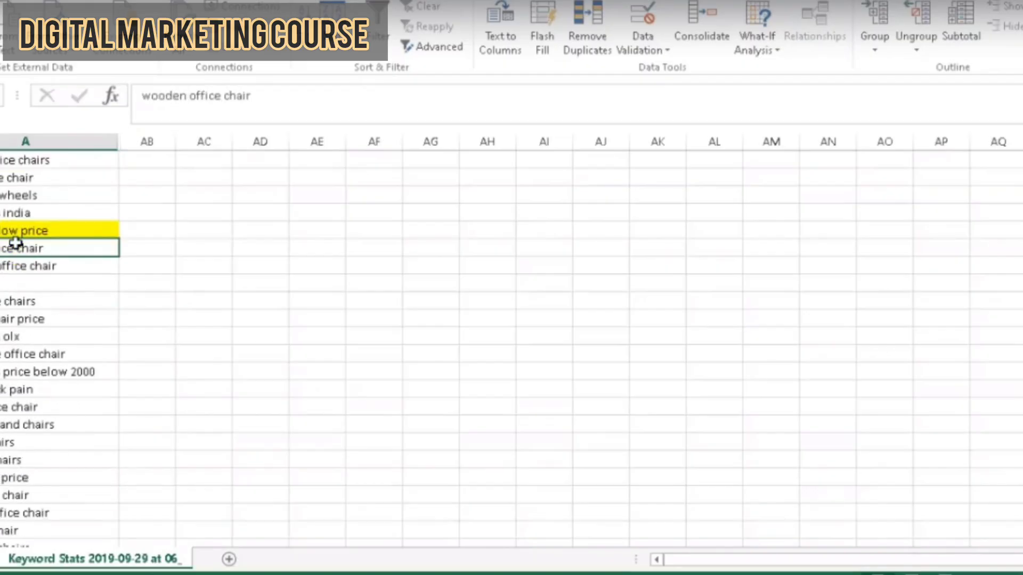
key(Down)
key(Down)
key(Down)
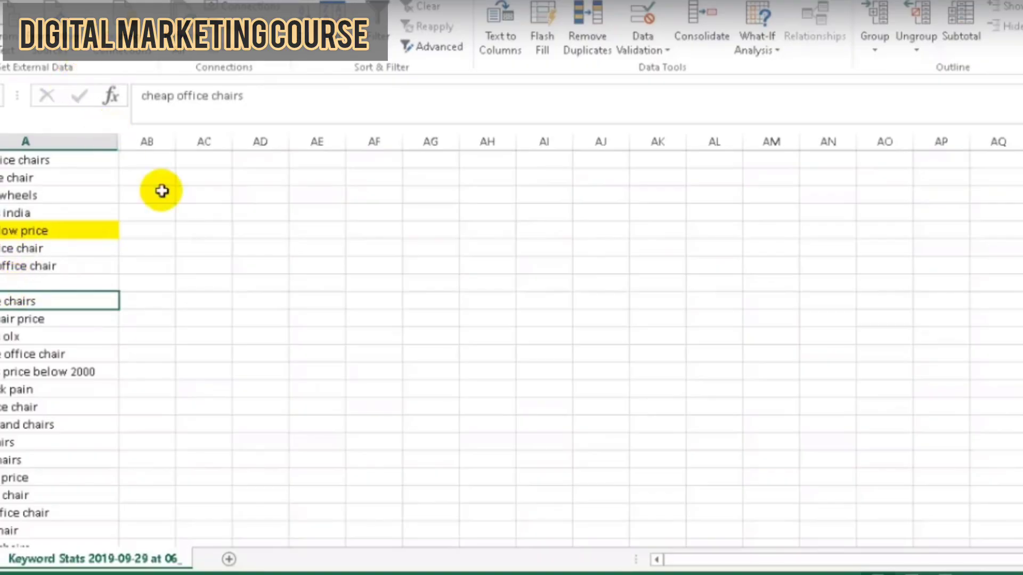
scroll(213, 192, up, 5)
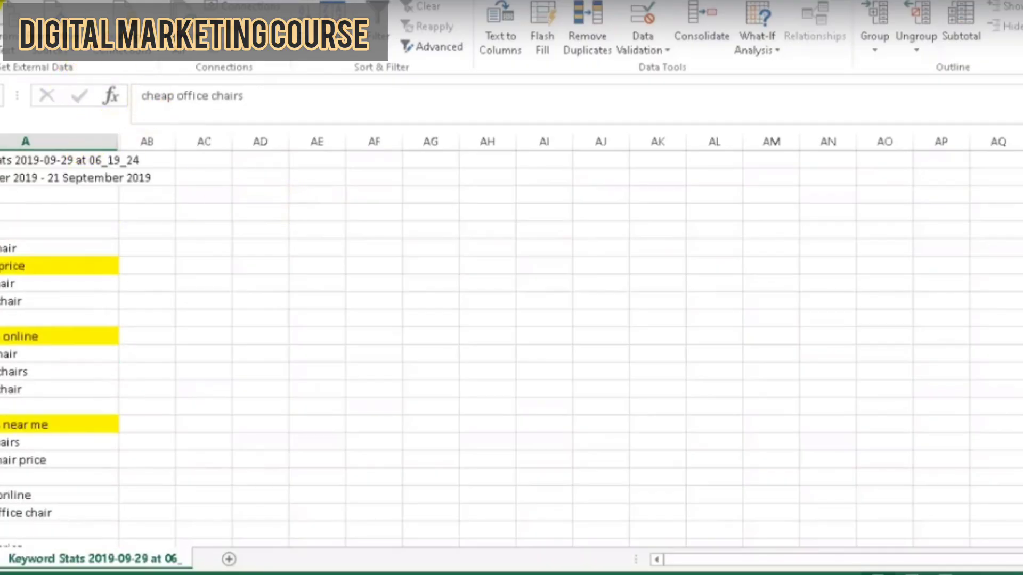
click(26, 1)
scroll(21, 339, down, 15)
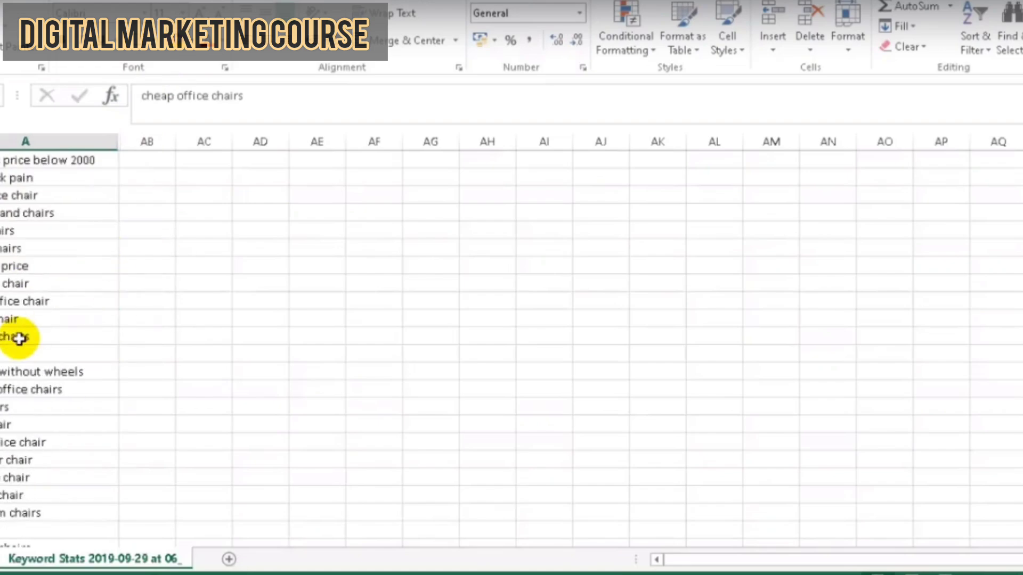
scroll(5, 350, up, 7)
scroll(5, 350, up, 3)
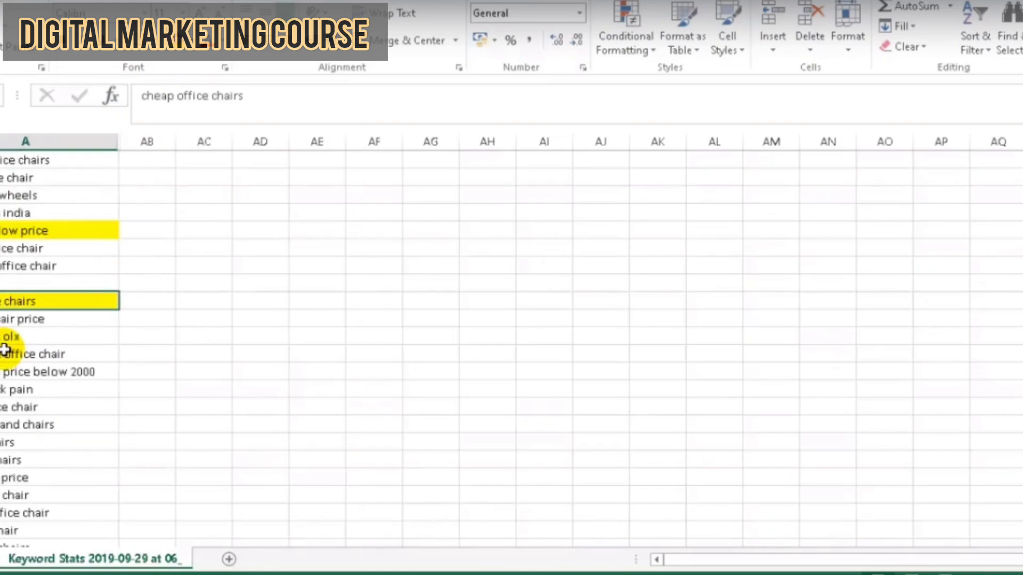
Step: Highlight the keywords "office chairs olx" and "office chairs price below 2000" in column A with a yellow fill
click(54, 335)
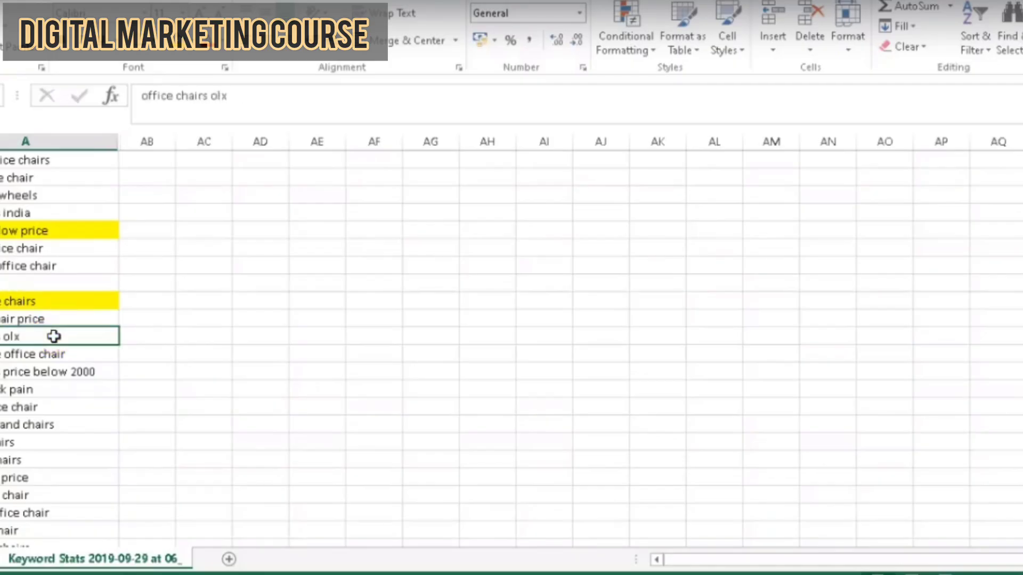
click(54, 336)
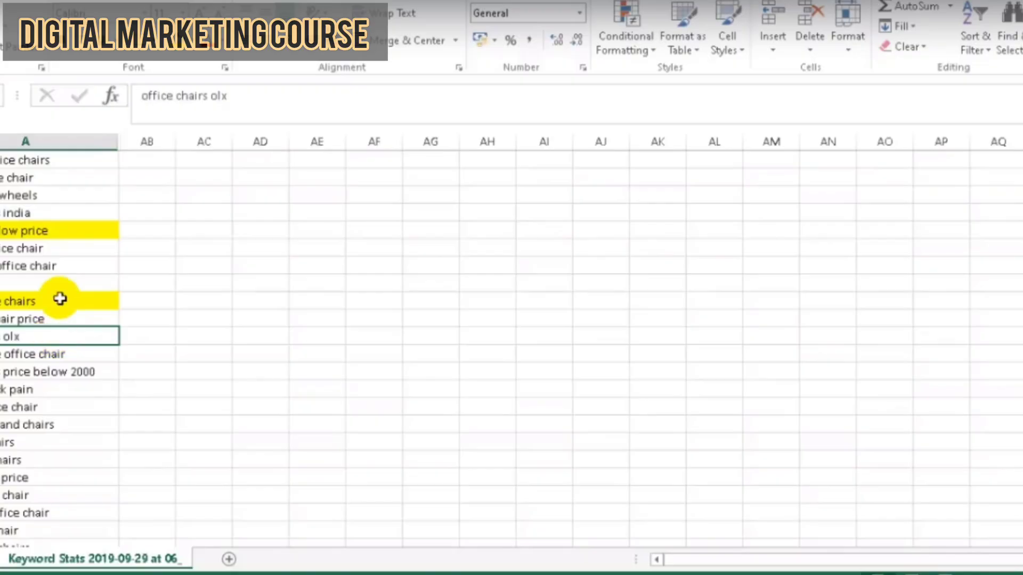
click(175, 48)
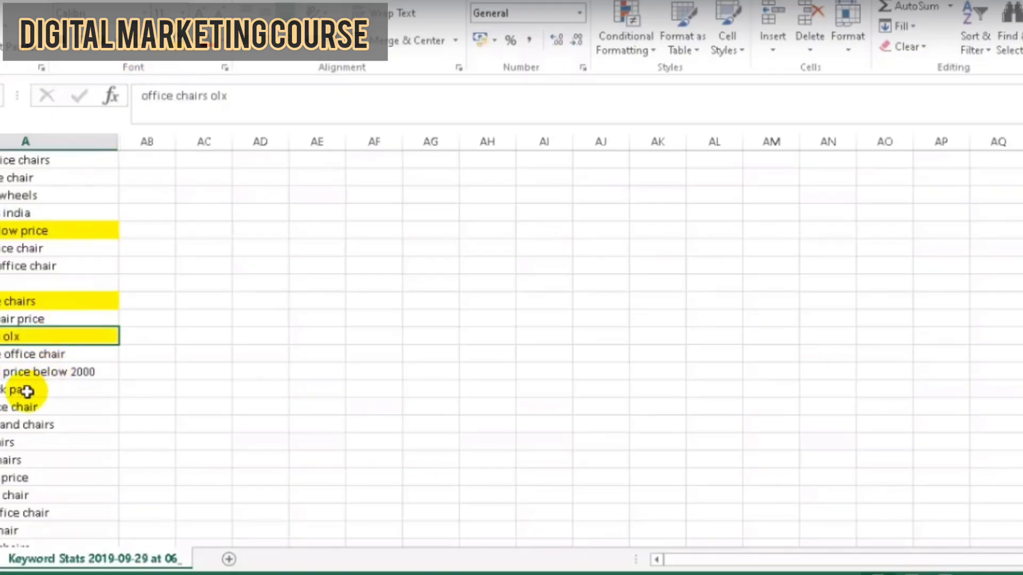
click(57, 372)
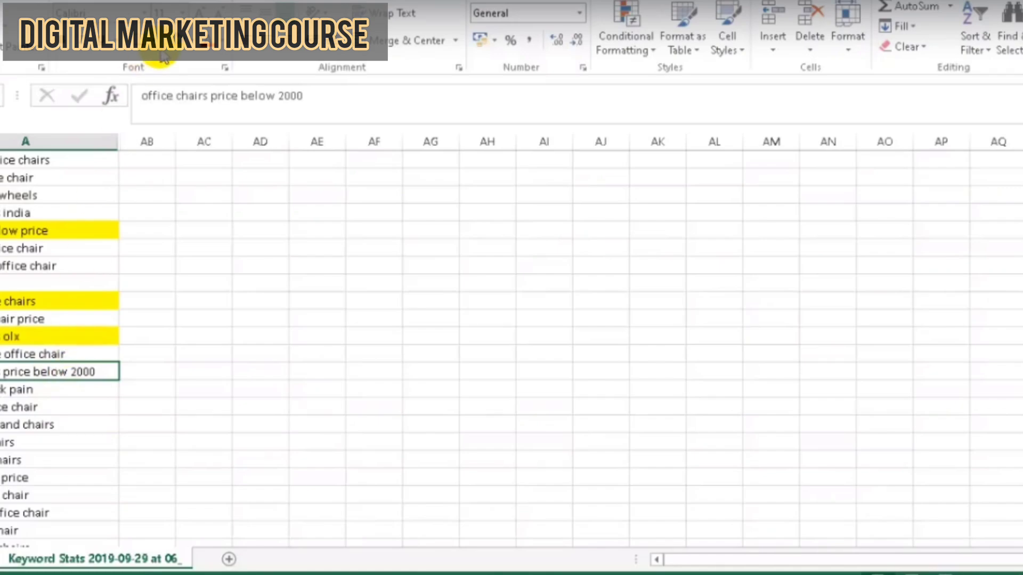
click(179, 51)
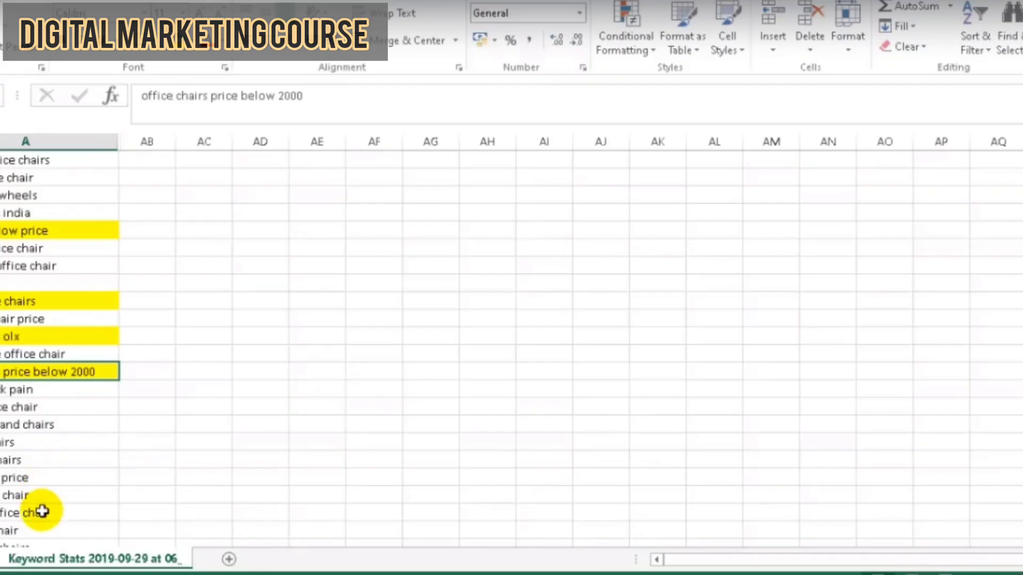
Step: Highlight the keywords "buy office chair" and "used office chairs" in column A with a yellow fill
click(36, 531)
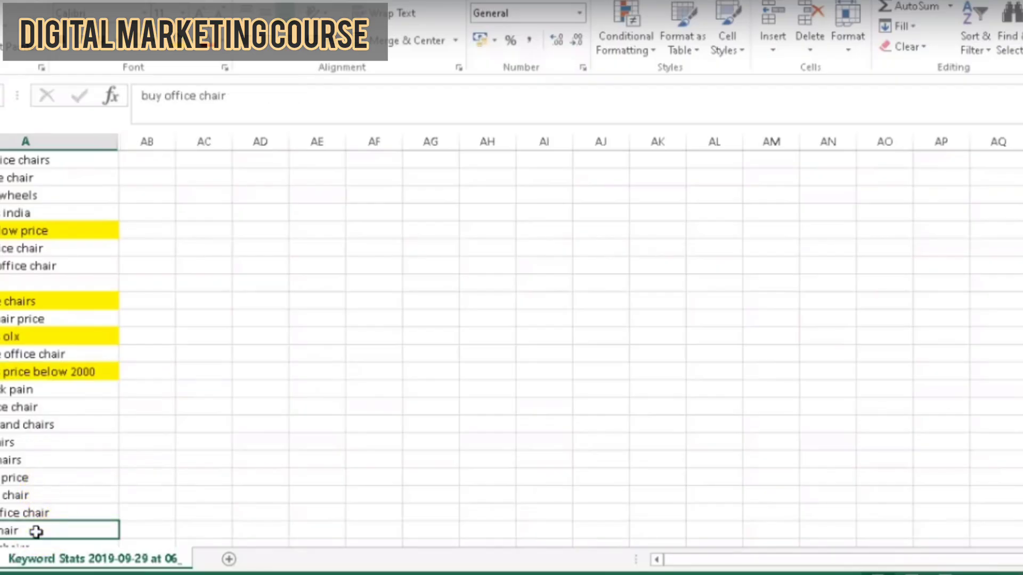
click(183, 49)
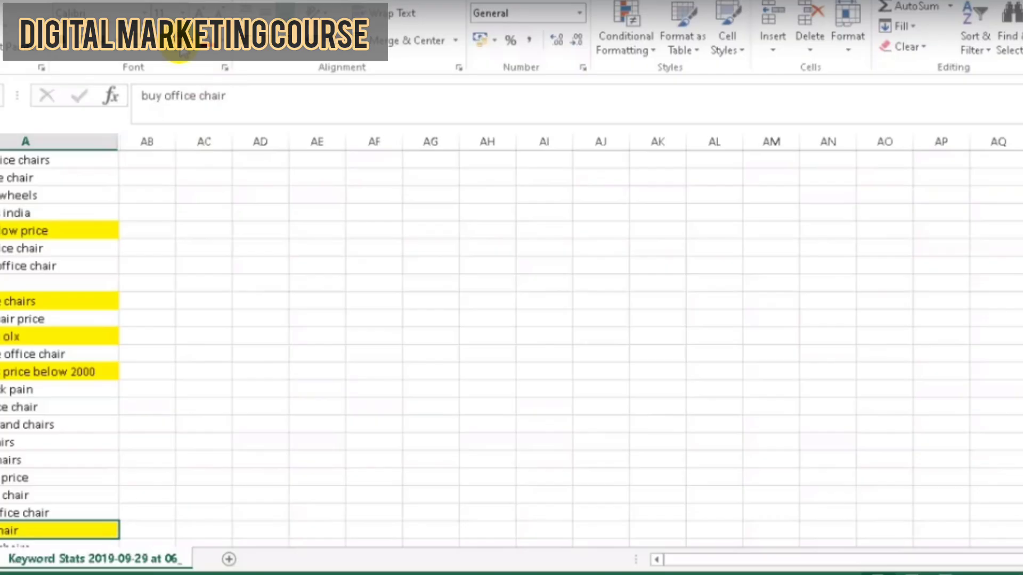
scroll(183, 52, down, 2)
scroll(182, 51, up, 2)
scroll(13, 458, down, 3)
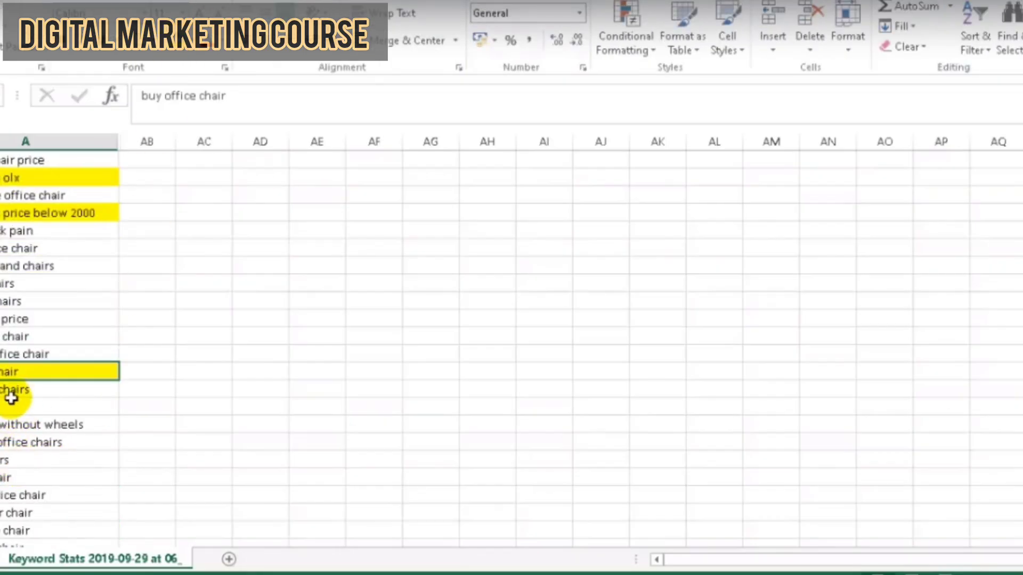
click(11, 391)
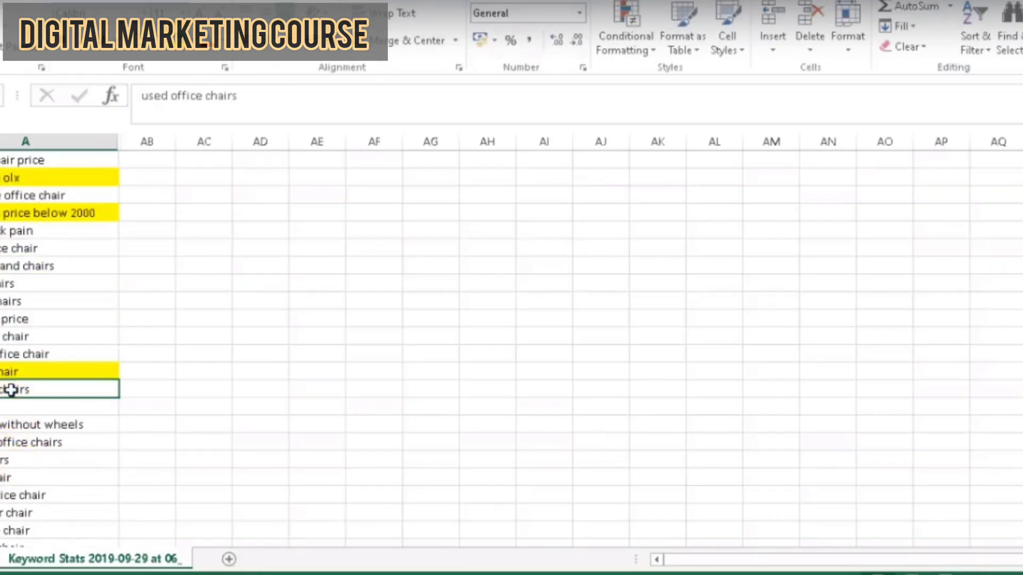
click(178, 54)
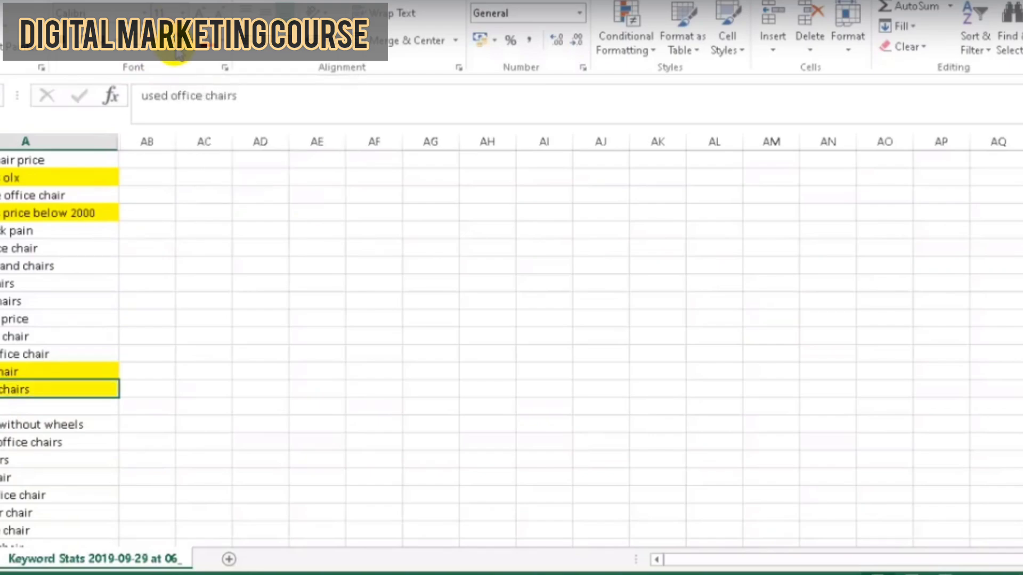
Step: Highlight the keyword "office chairs price below 1000" in column A with a yellow fill
scroll(148, 328, down, 1)
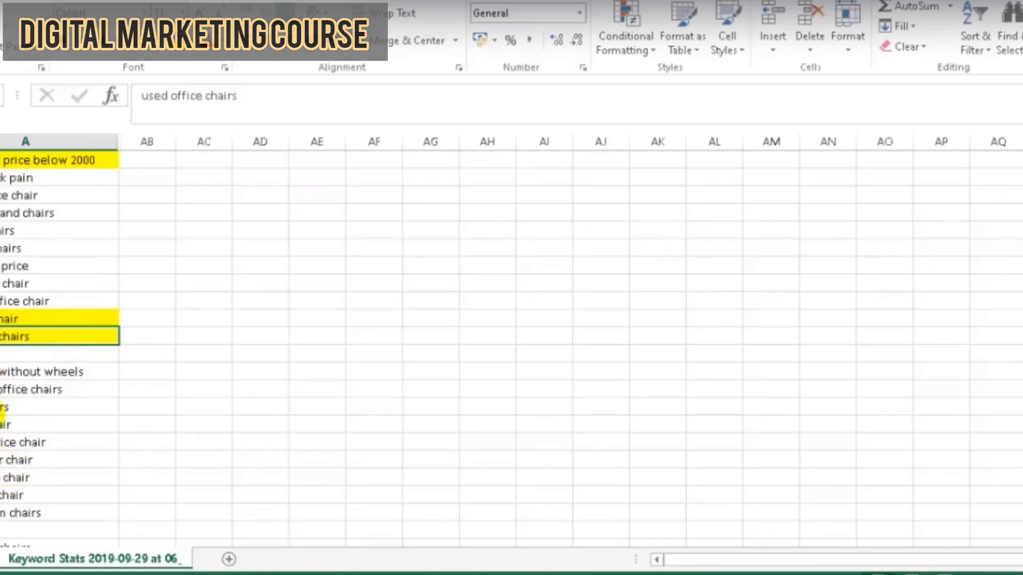
scroll(2, 429, down, 1)
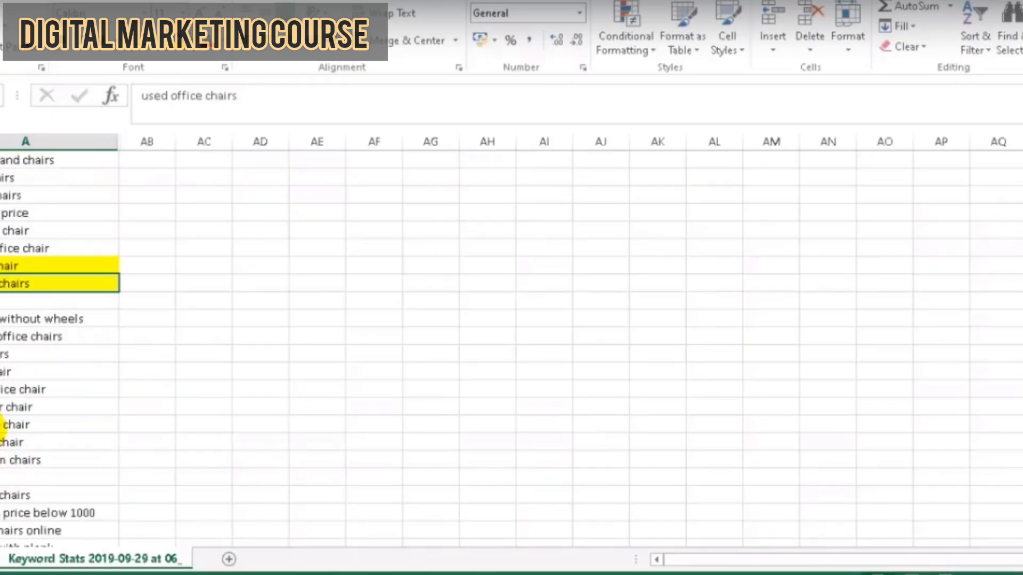
click(9, 424)
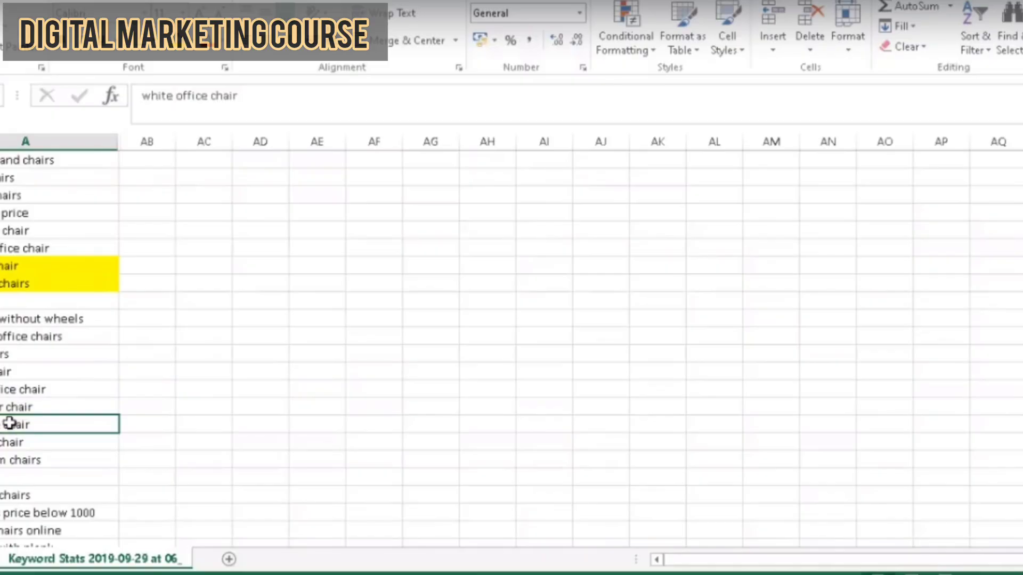
key(Down)
key(Down)
key(Down)
key(Down)
key(Down)
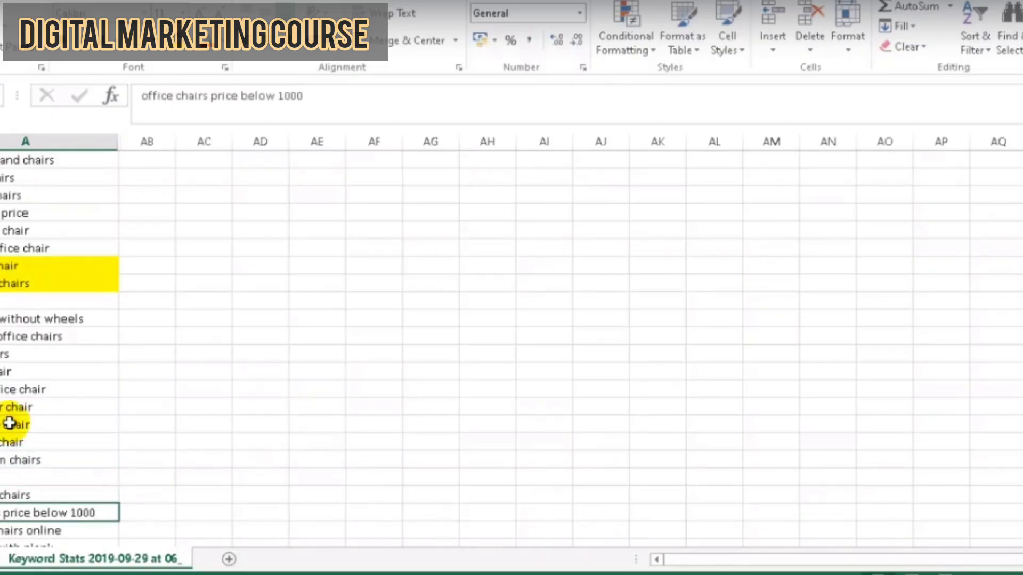
click(18, 512)
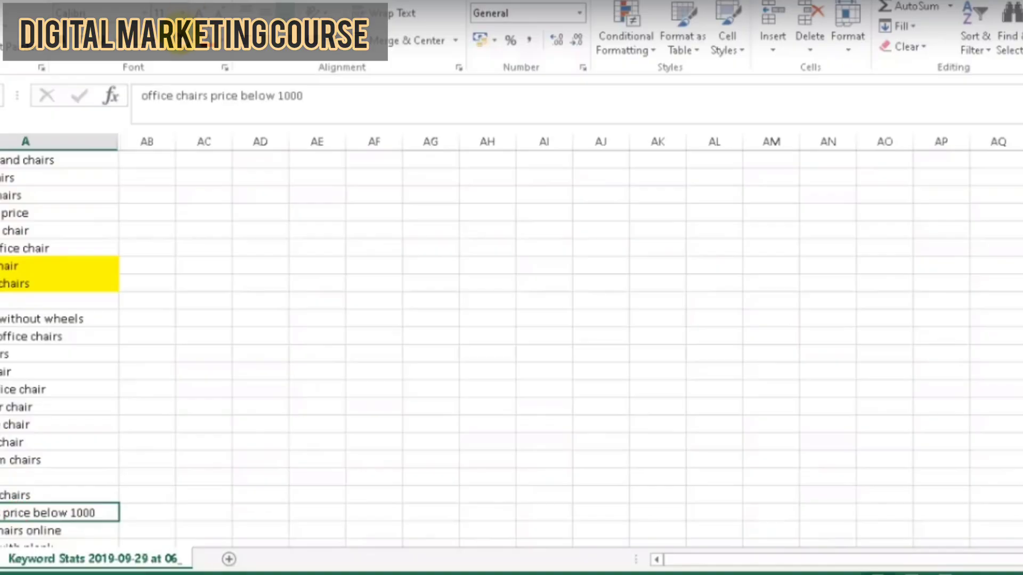
key(F4)
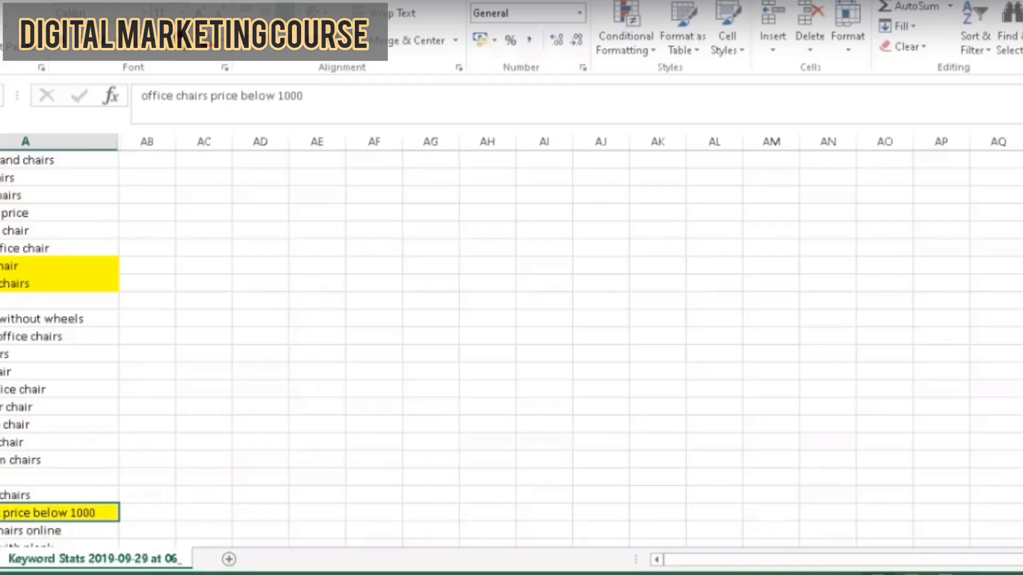
scroll(65, 308, up, 6)
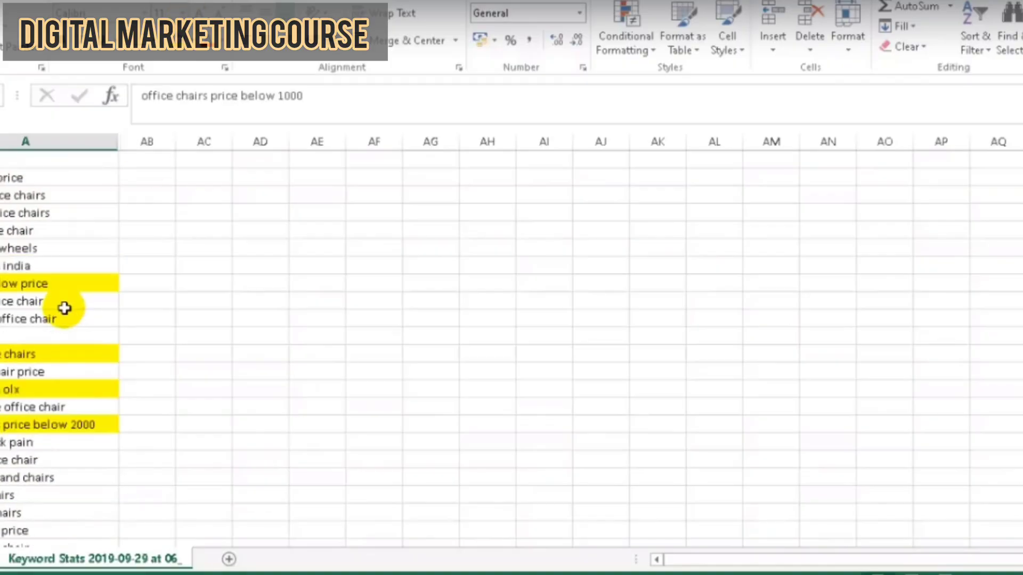
scroll(64, 308, up, 5)
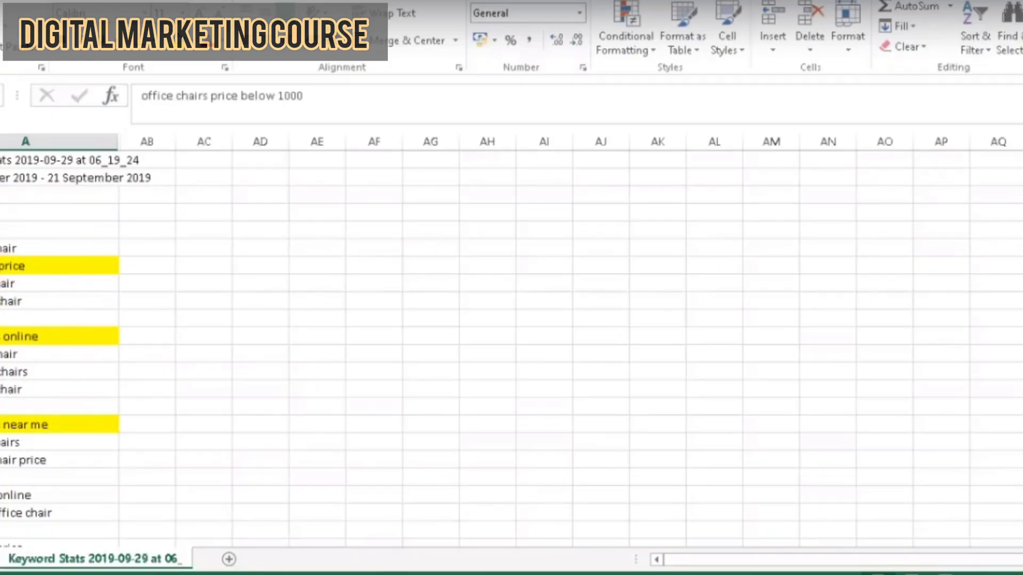
click(265, 192)
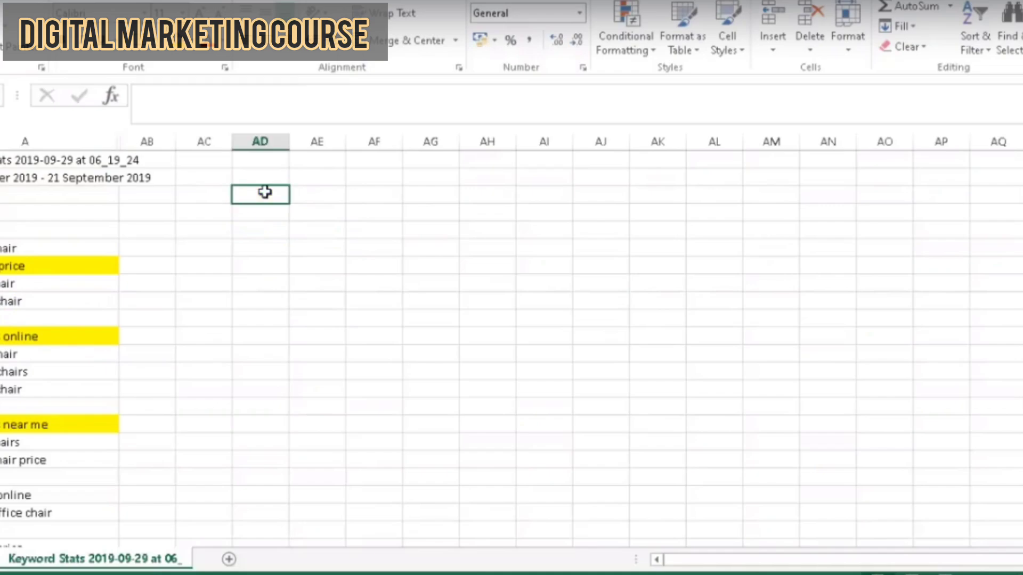
Step: Enter the group headings "price" in column AD and "online" in column AG, both in the row below the date range
text(price)
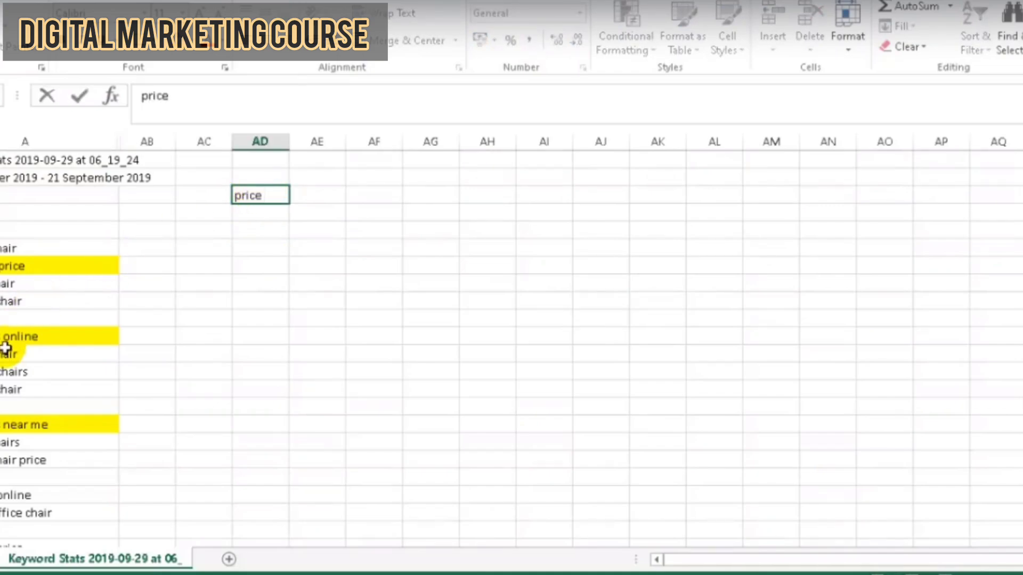
key(ctrl+Return)
click(419, 198)
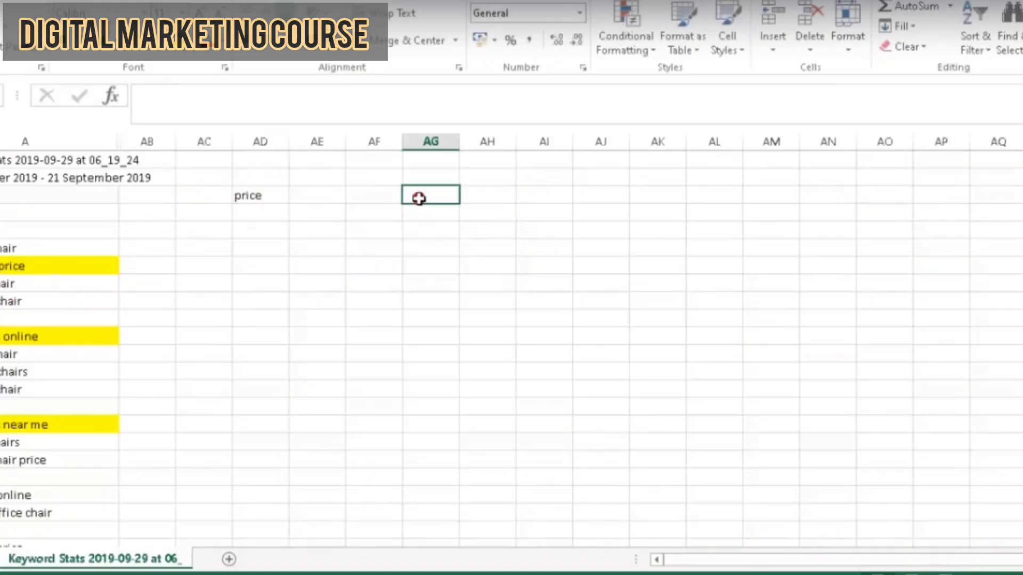
double_click(419, 198)
text(online)
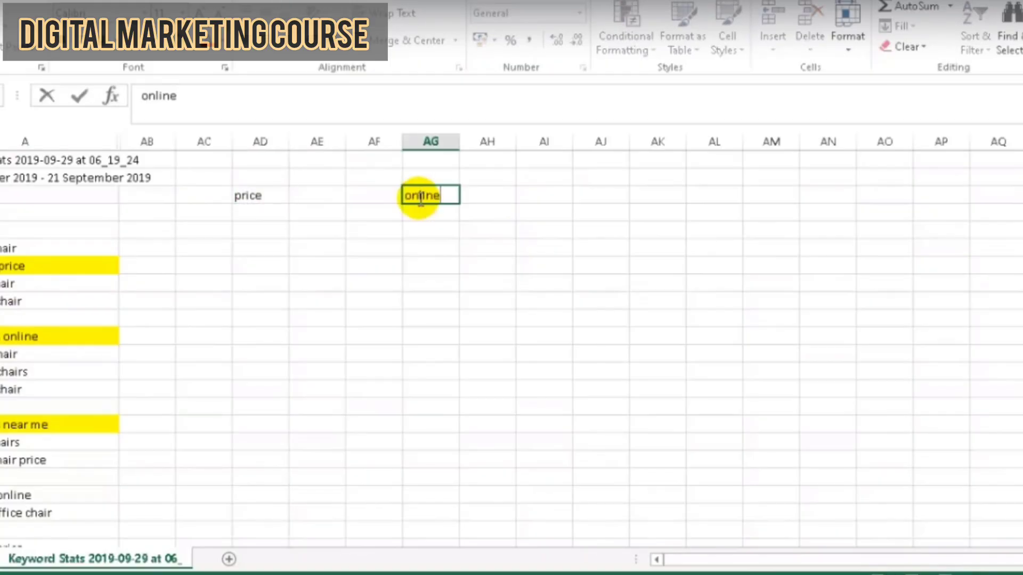
Step: Copy the keyword "office chair price" from column A into the cell directly under the "price" heading
click(14, 267)
key(ctrl+c)
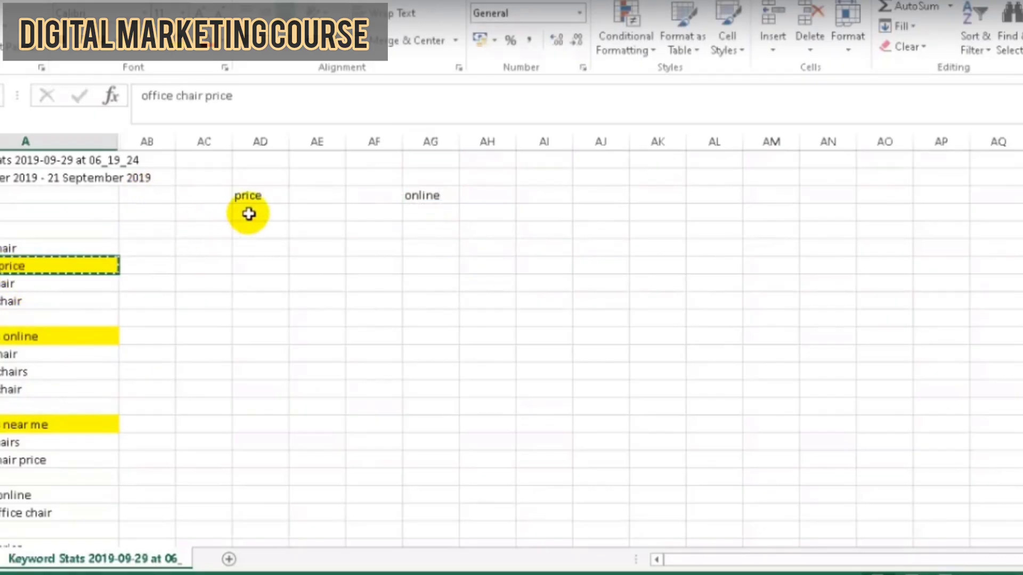
click(274, 212)
key(ctrl+v)
Step: Copy the keyword "office chairs online" from column A into the cell directly under the "online" heading
click(32, 336)
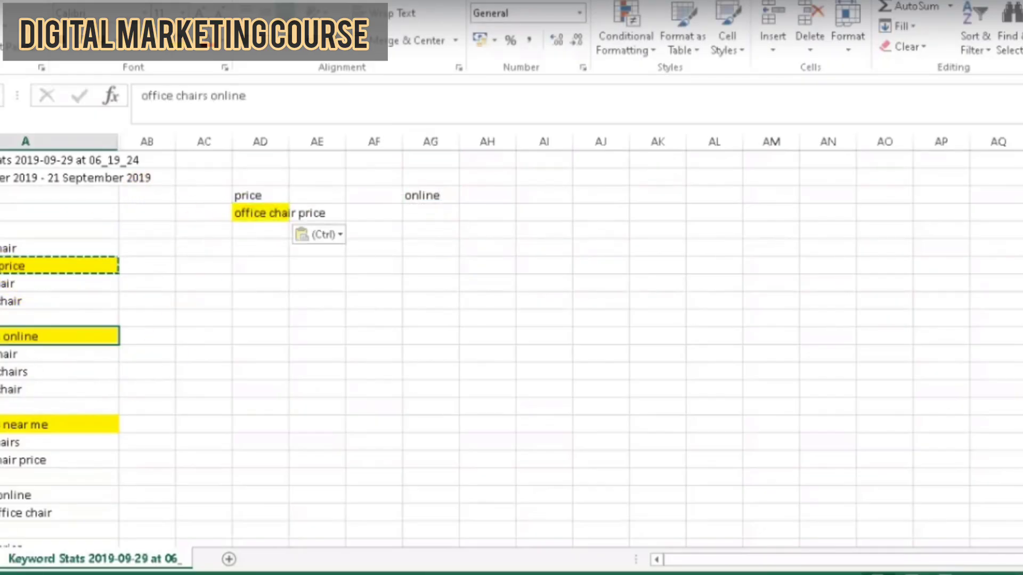
key(ctrl+c)
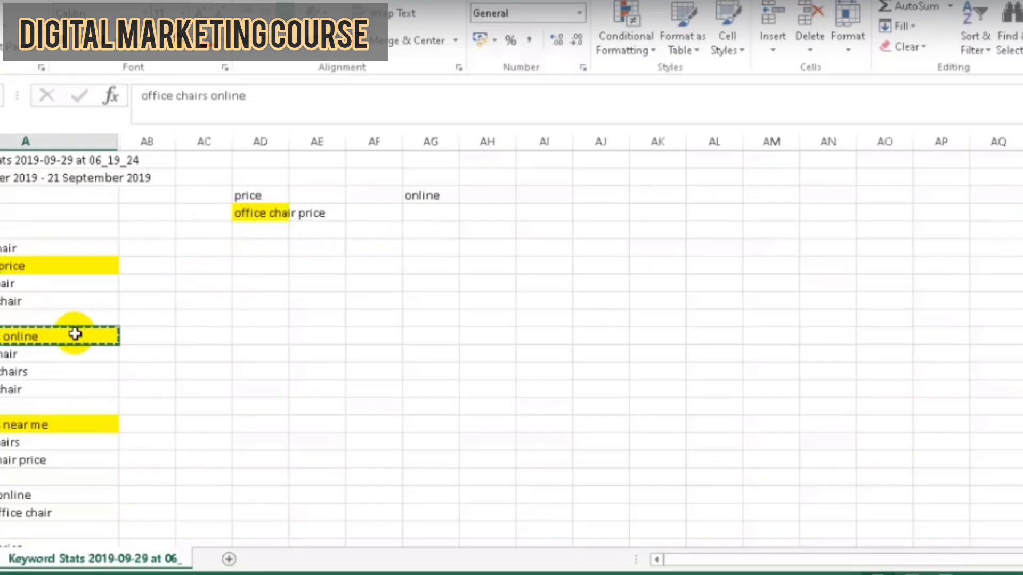
click(429, 216)
key(ctrl+v)
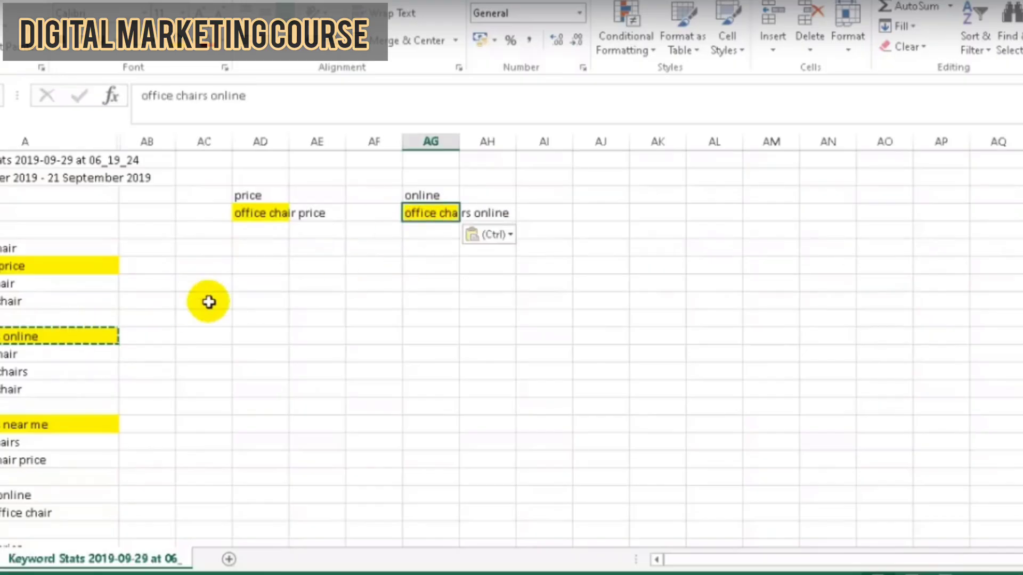
Step: Copy the keyword "office chairs near me" from column A into the next empty cell of the "online" group
click(4, 442)
click(3, 425)
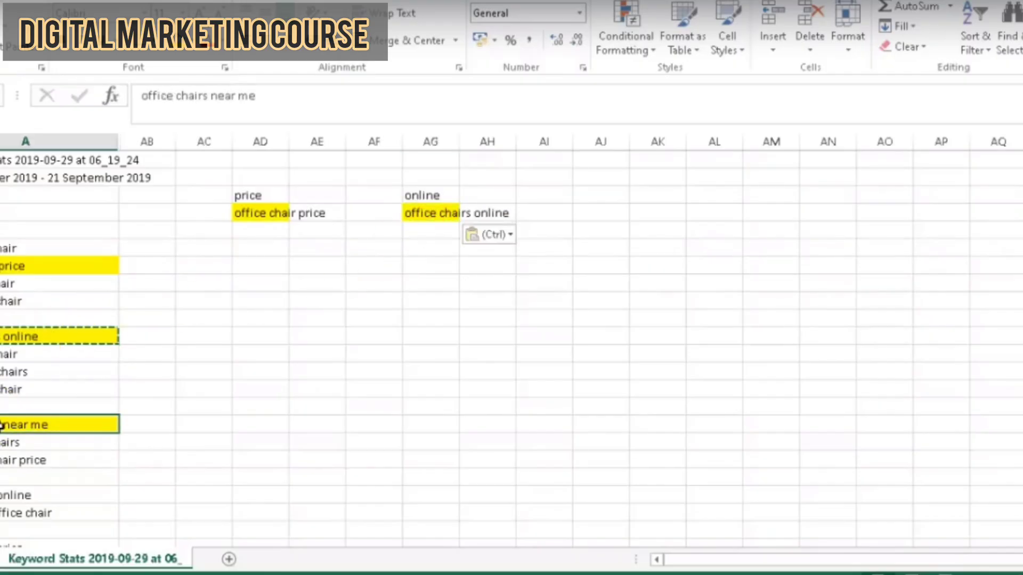
key(ctrl+c)
click(441, 231)
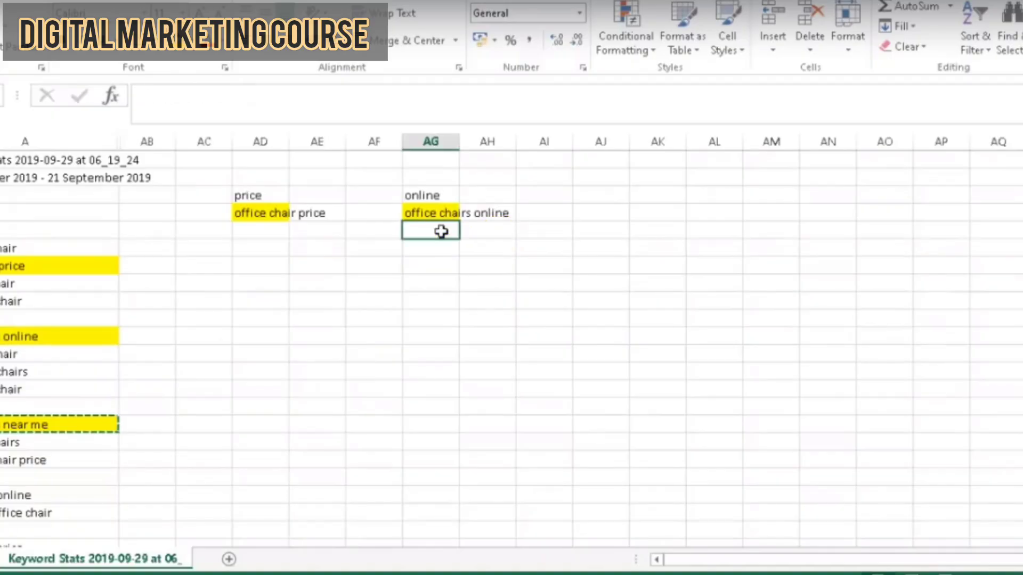
key(ctrl+v)
Step: Copy the keyword "office chair low price" from column A into the next empty cell of the "price" group
scroll(105, 349, down, 4)
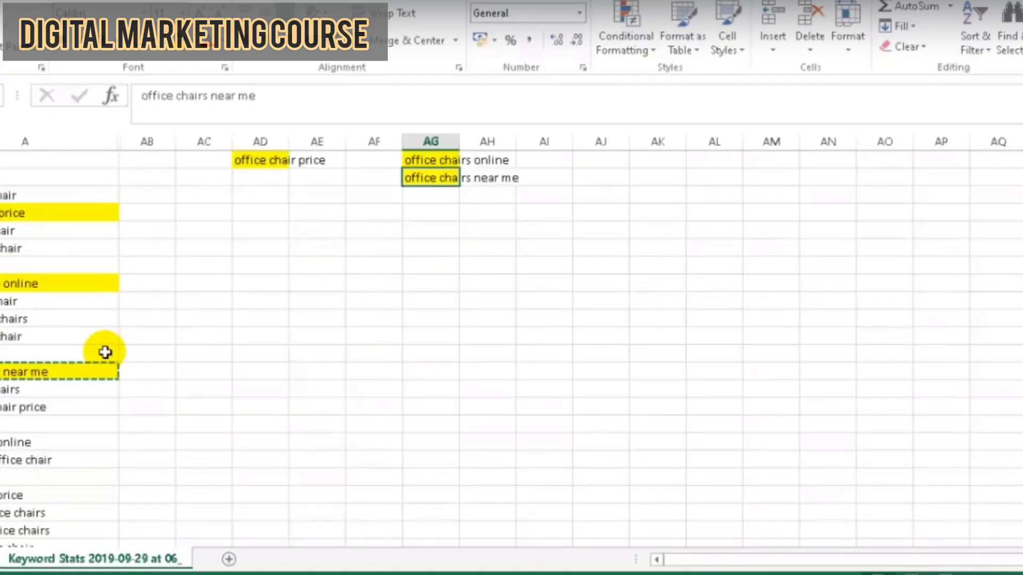
scroll(50, 393, down, 1)
click(9, 390)
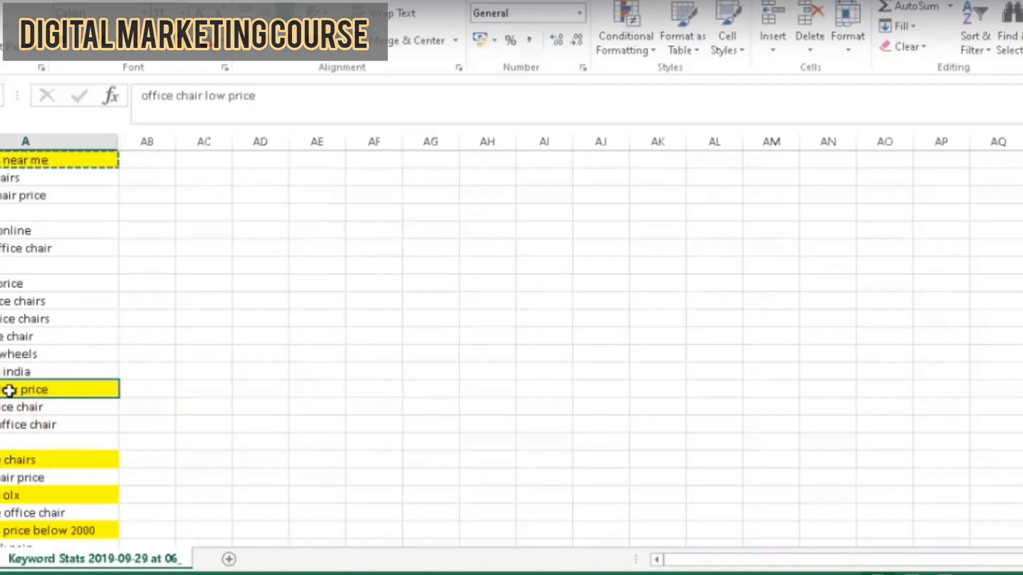
key(ctrl+c)
scroll(260, 320, up, 5)
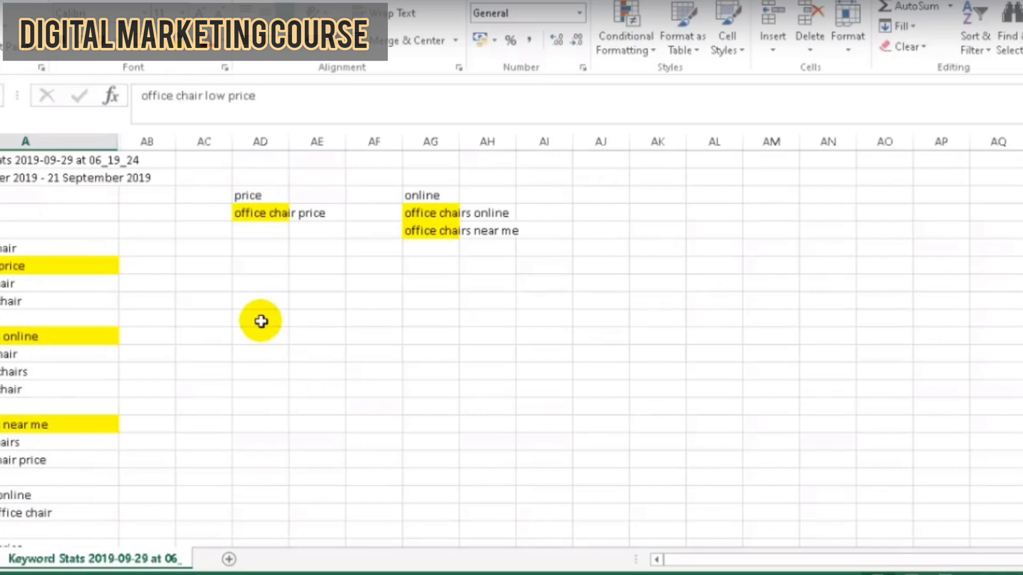
click(265, 226)
key(ctrl+v)
Step: Copy the keyword "cheap office chairs" from column A into the next empty cell of the "price" group
scroll(91, 422, down, 4)
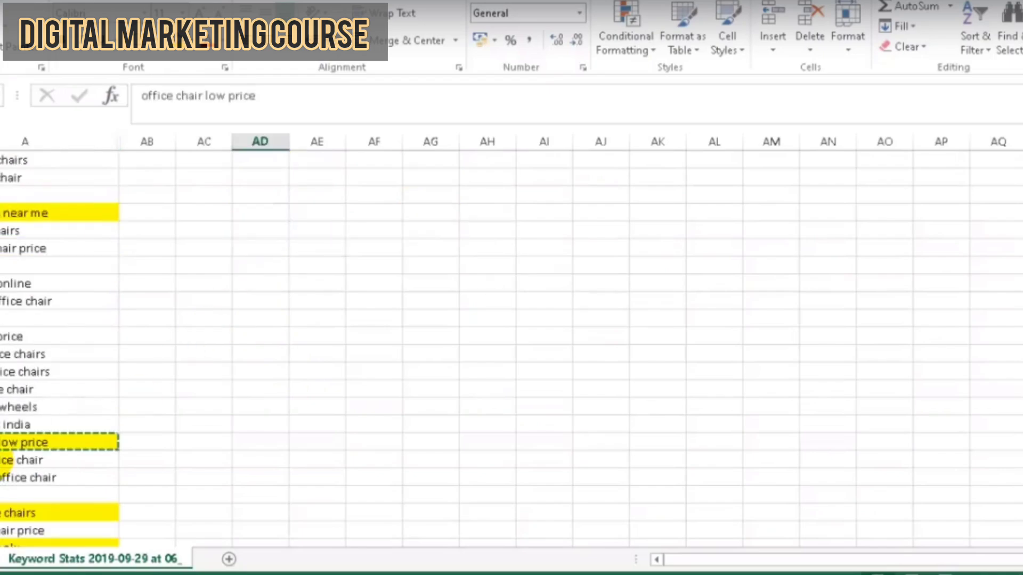
scroll(91, 423, down, 2)
click(5, 408)
key(ctrl+c)
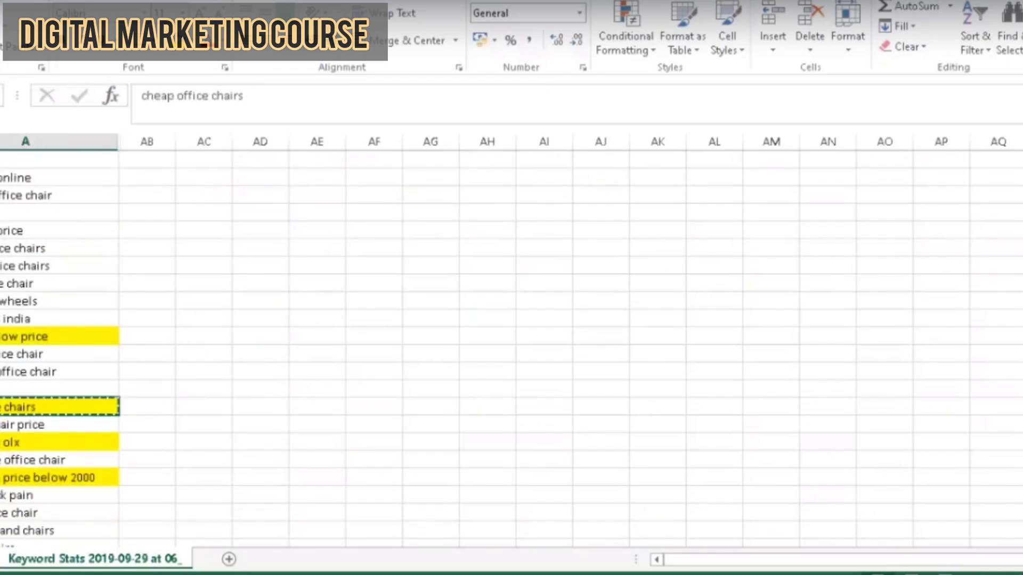
scroll(293, 425, up, 6)
click(241, 248)
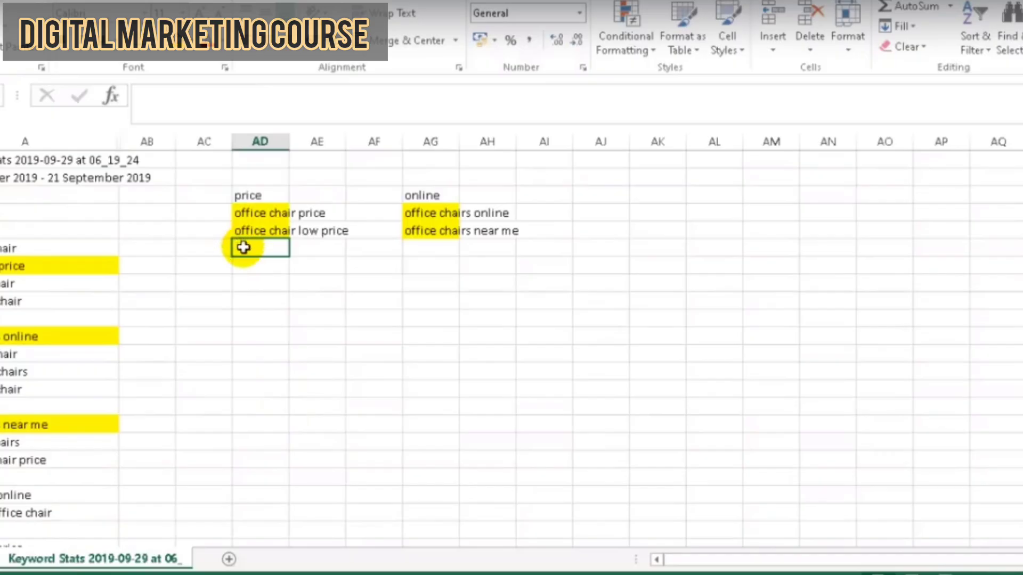
key(ctrl+v)
Step: Copy the keyword "office chairs olx" from column A into the next empty cell of the "online" group
scroll(119, 381, down, 6)
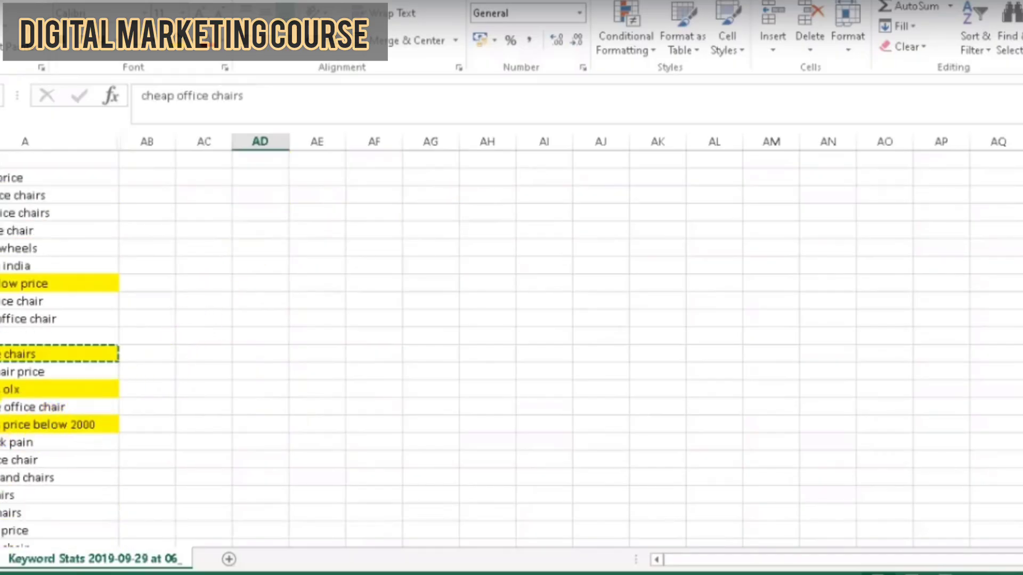
click(16, 390)
key(ctrl+c)
scroll(263, 388, up, 6)
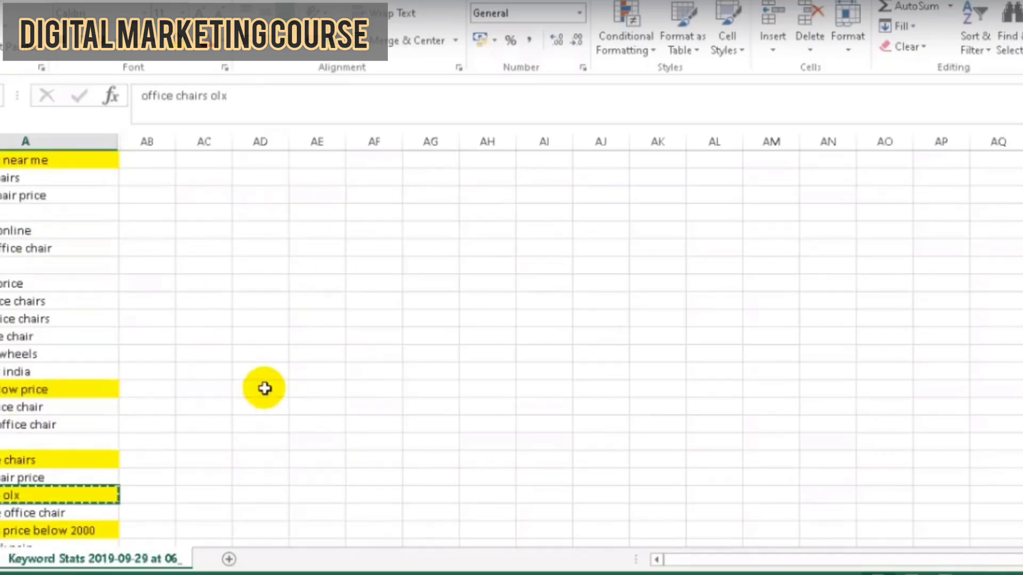
click(432, 244)
key(ctrl+v)
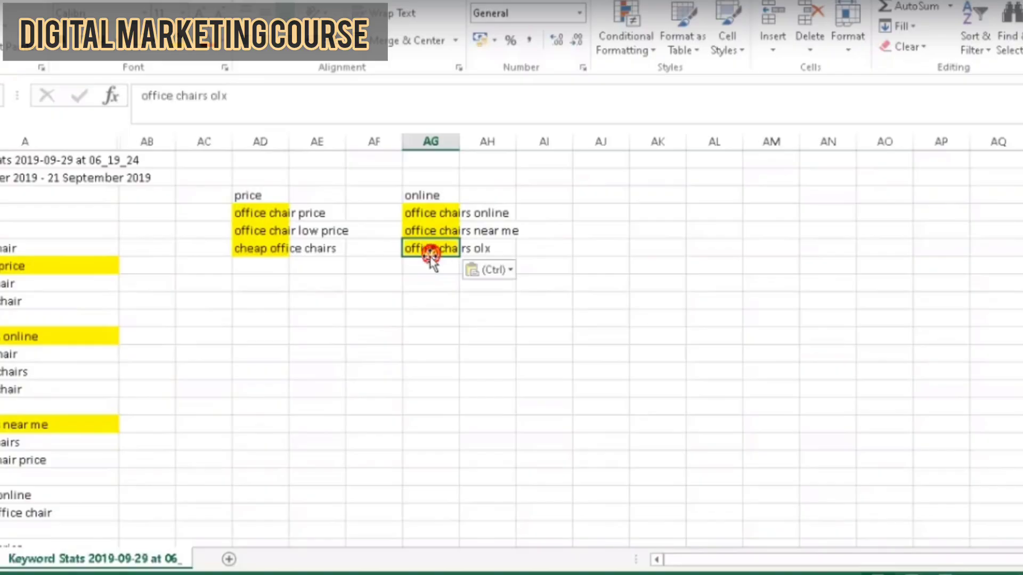
Step: Copy the keyword "office chairs price below 2000" from column A into the next empty cell of the "price" group
scroll(71, 434, down, 8)
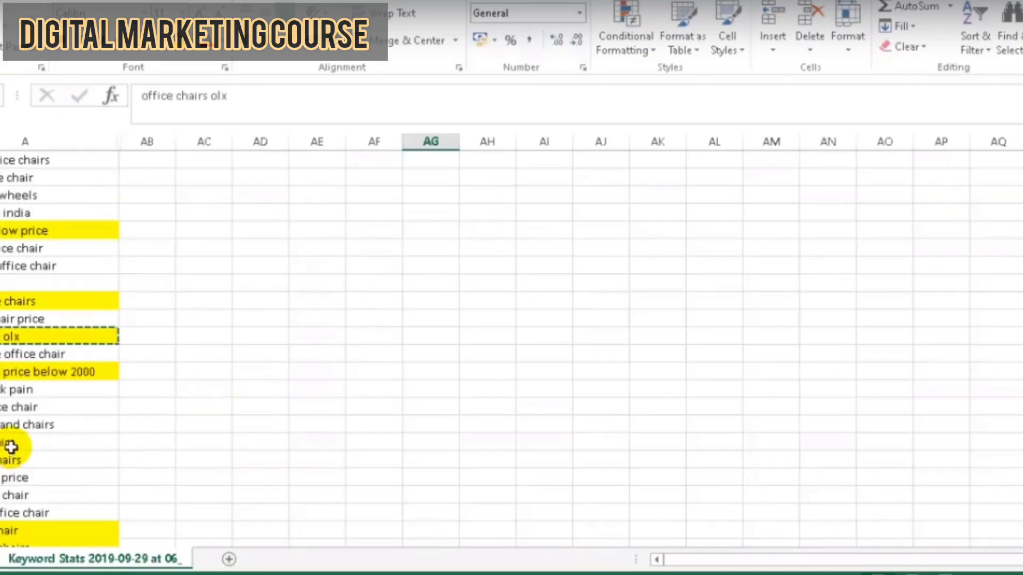
click(5, 373)
scroll(229, 373, up, 8)
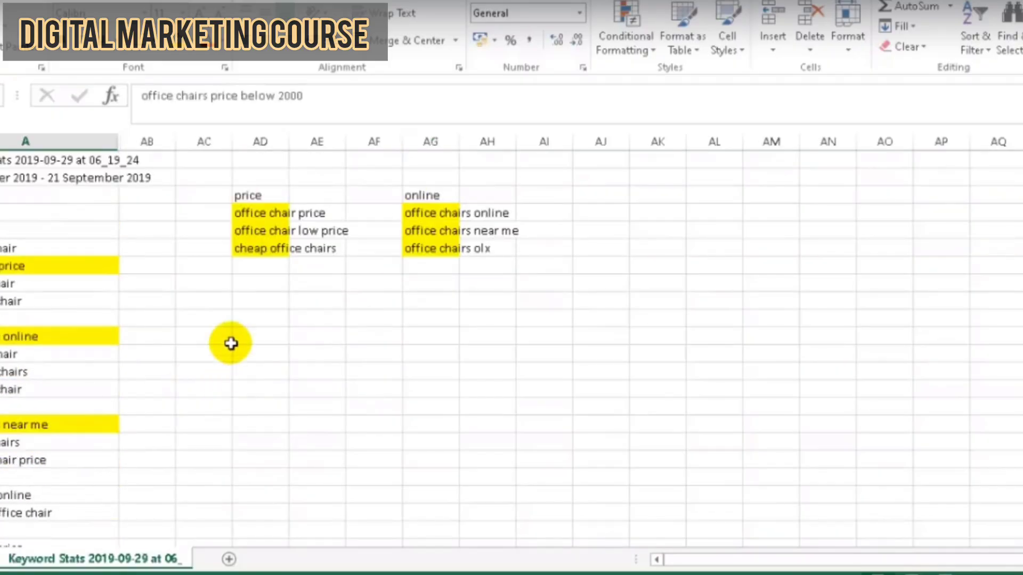
click(254, 264)
key(ctrl+v)
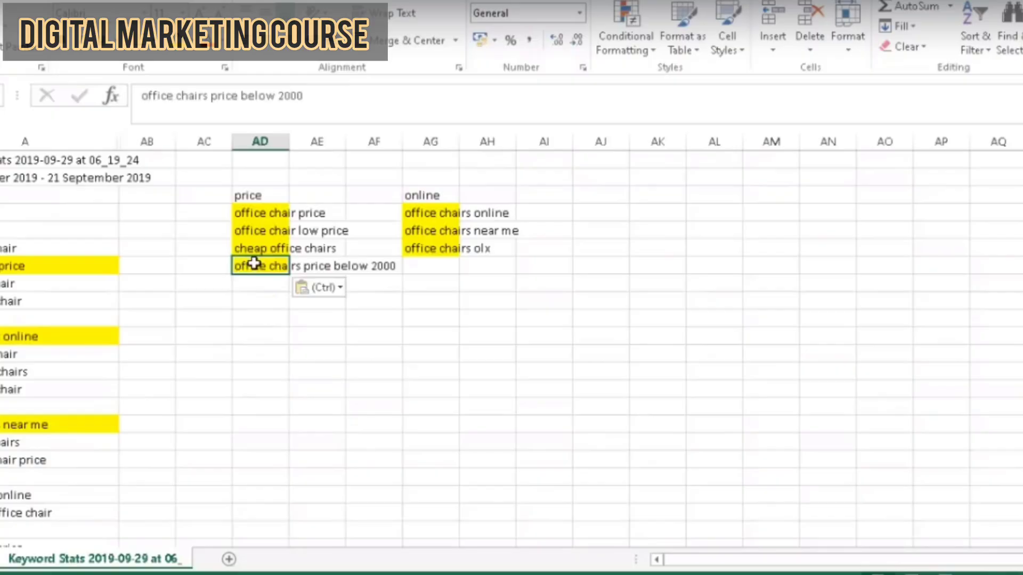
click(254, 263)
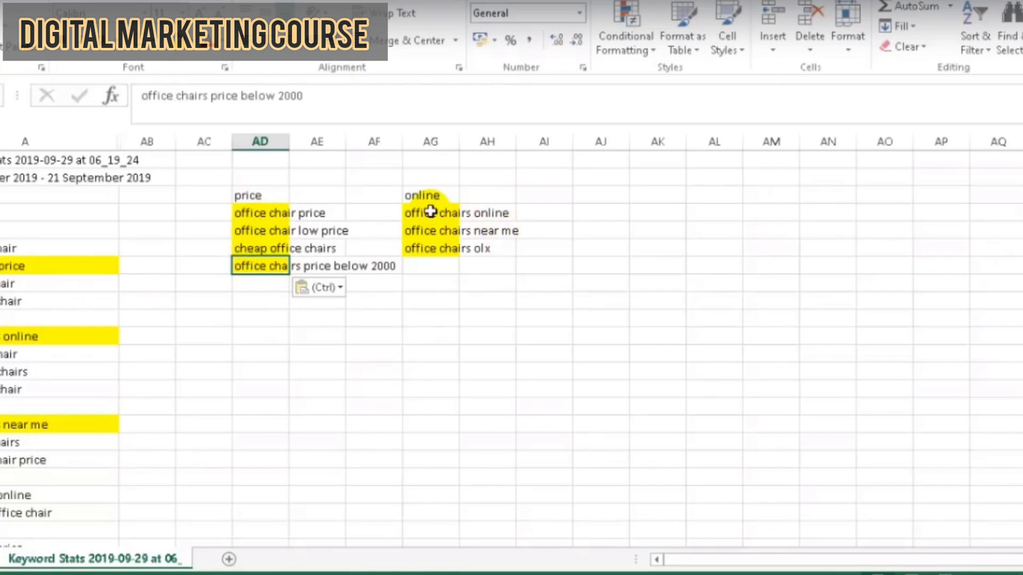
click(248, 196)
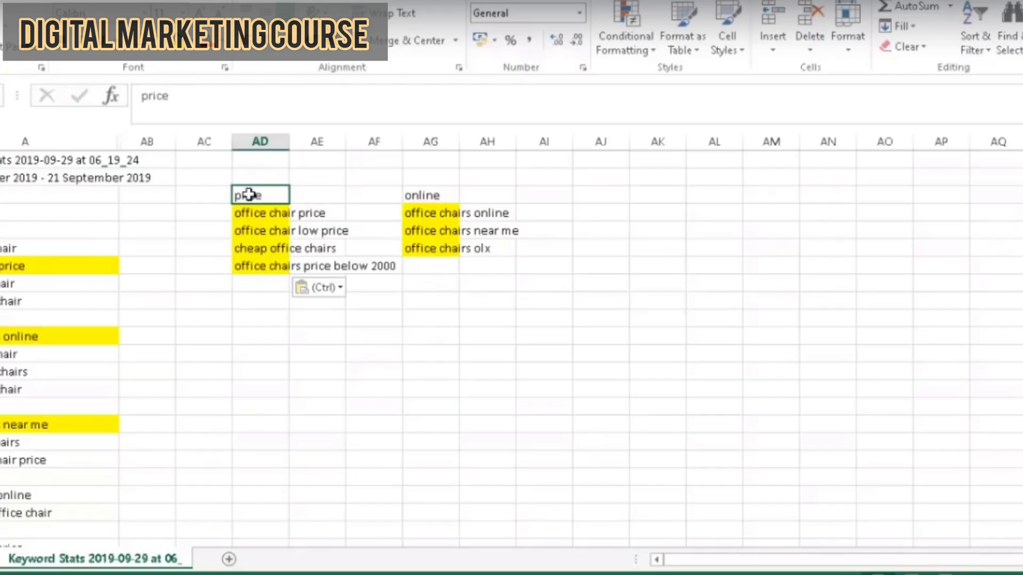
click(249, 194)
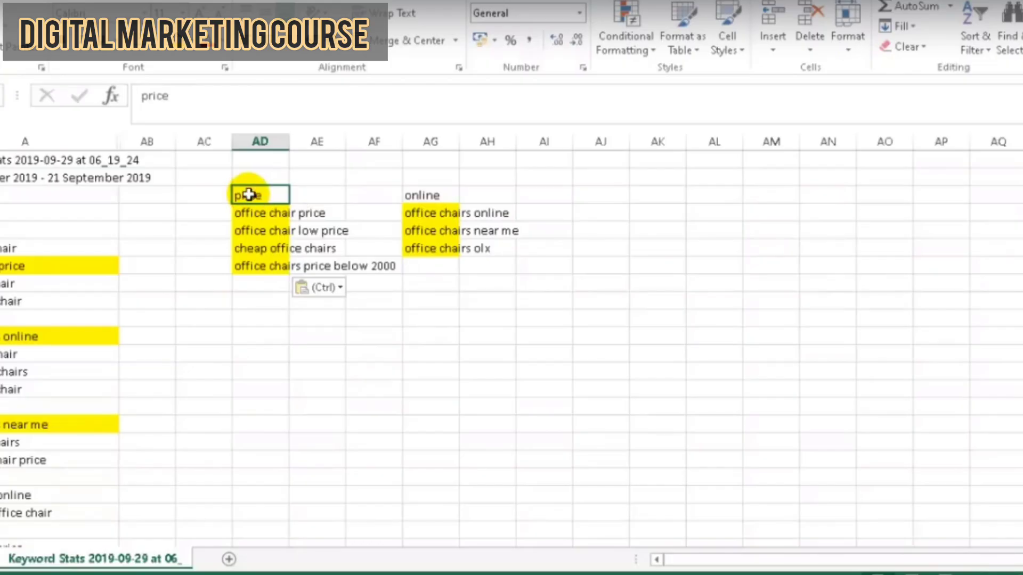
drag(249, 195, 253, 267)
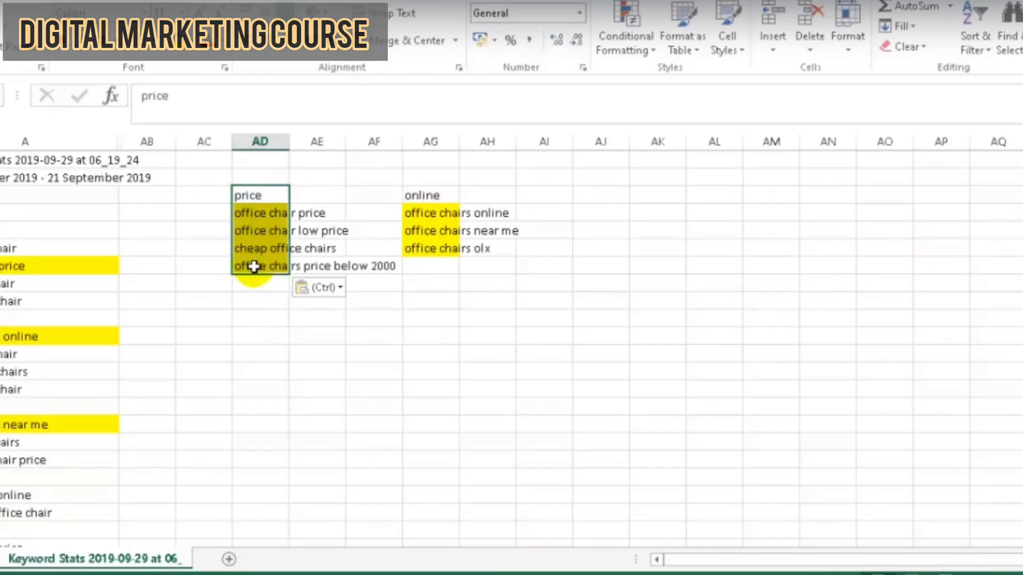
drag(437, 213, 434, 258)
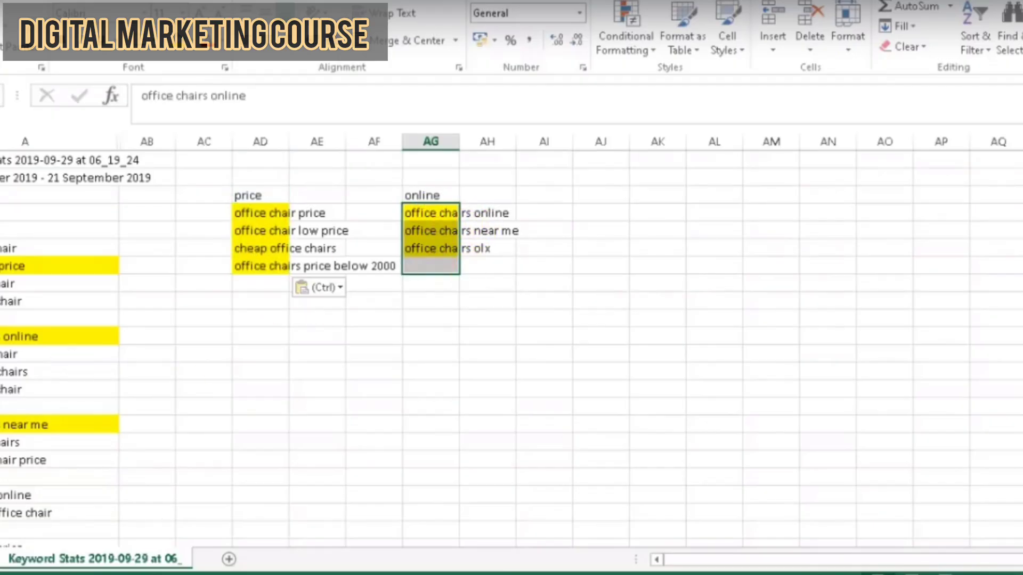
Step: Copy the keyword "buy office chairs online" from column A into the next empty cell of the "online" group
scroll(3, 479, down, 15)
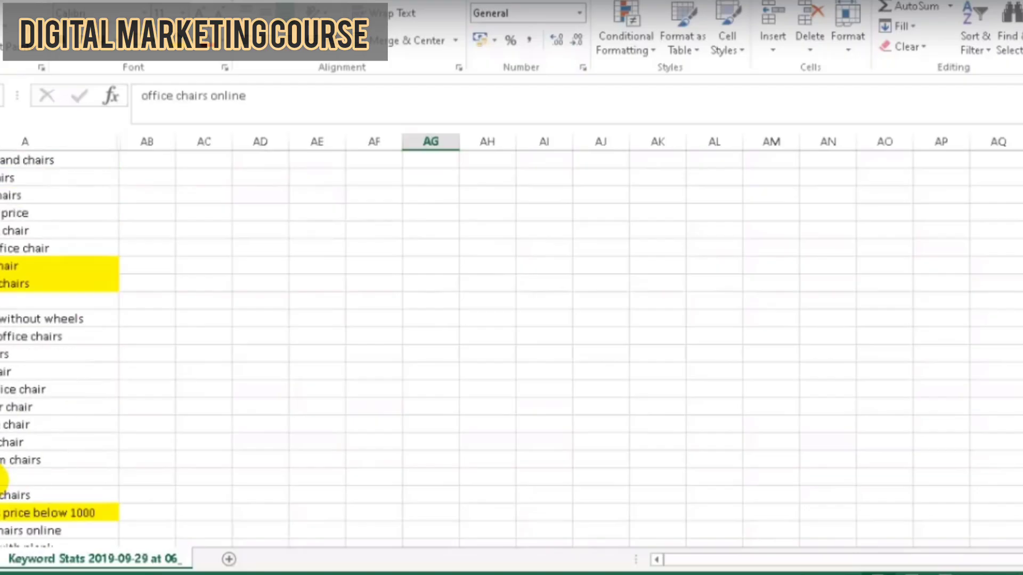
scroll(2, 480, down, 4)
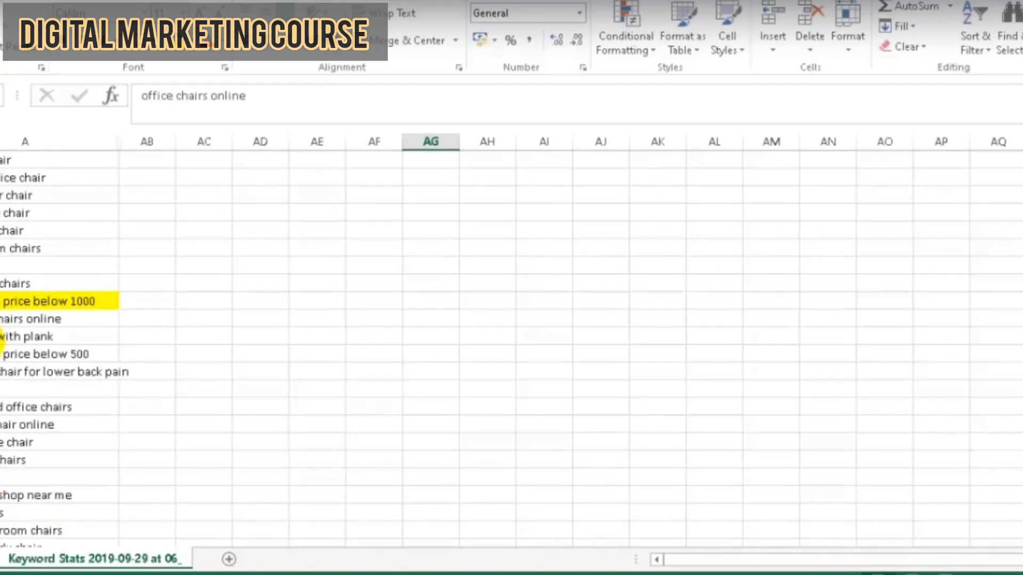
click(3, 319)
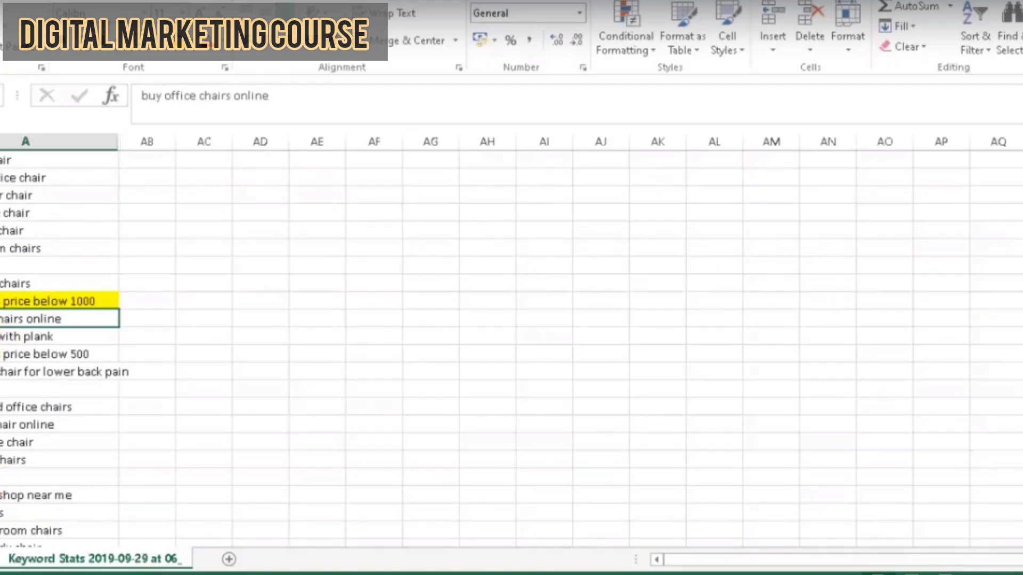
key(ctrl+c)
scroll(324, 335, up, 18)
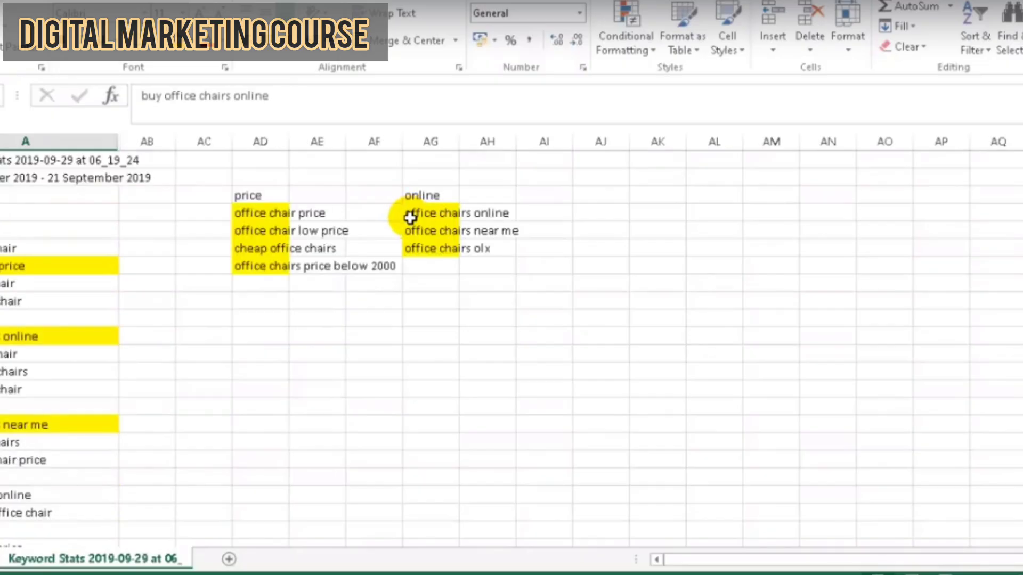
click(419, 261)
key(ctrl+v)
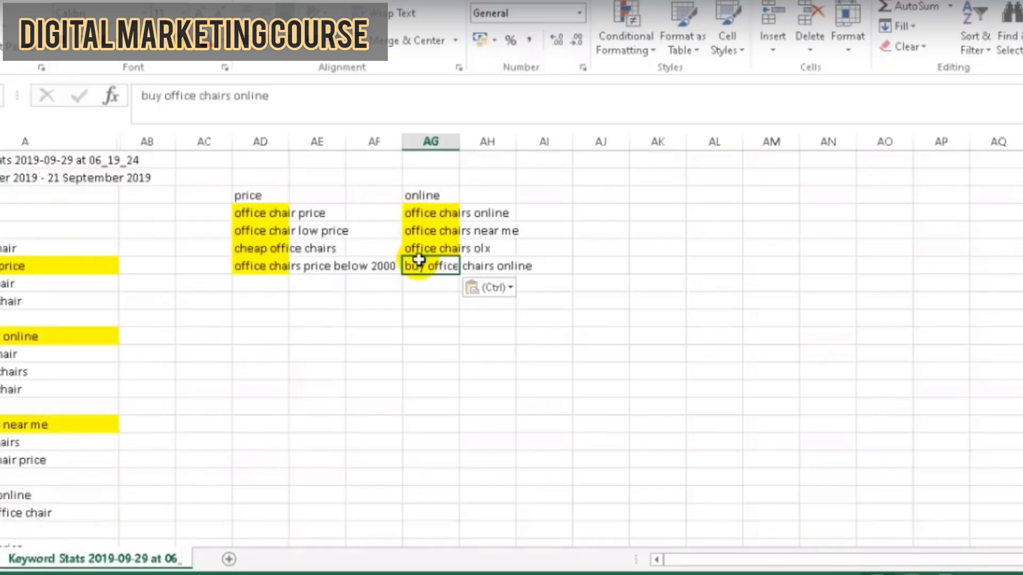
Step: Copy the keyword "office chair shop near me" from column A into the next empty cell of the "online" group
click(430, 301)
scroll(79, 405, down, 5)
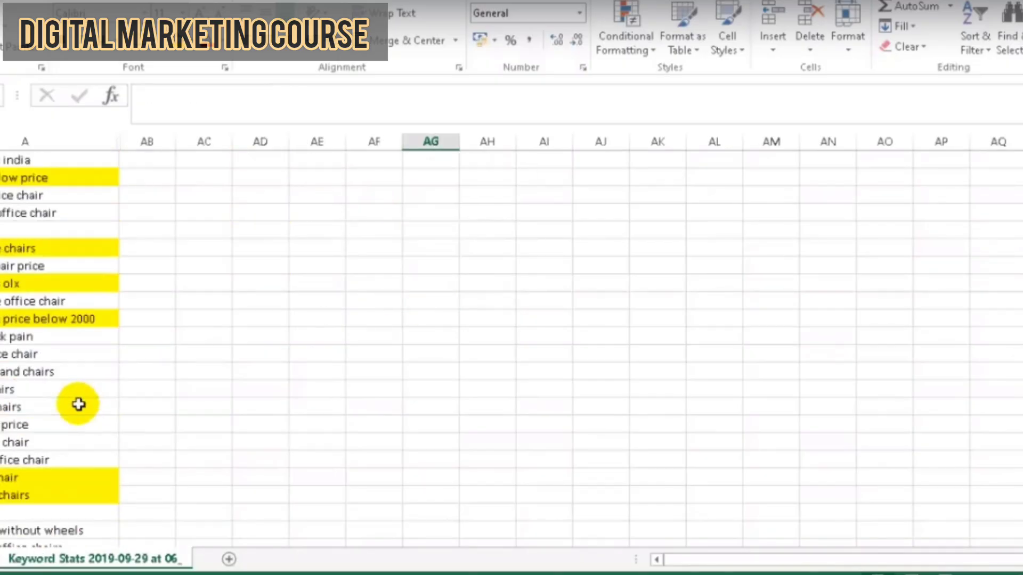
scroll(79, 404, down, 10)
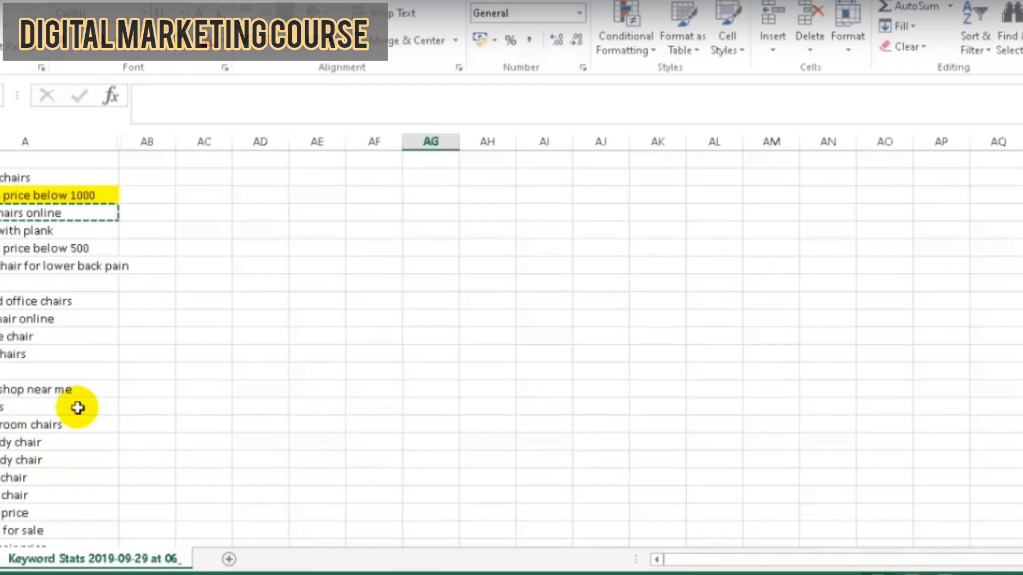
scroll(77, 408, down, 3)
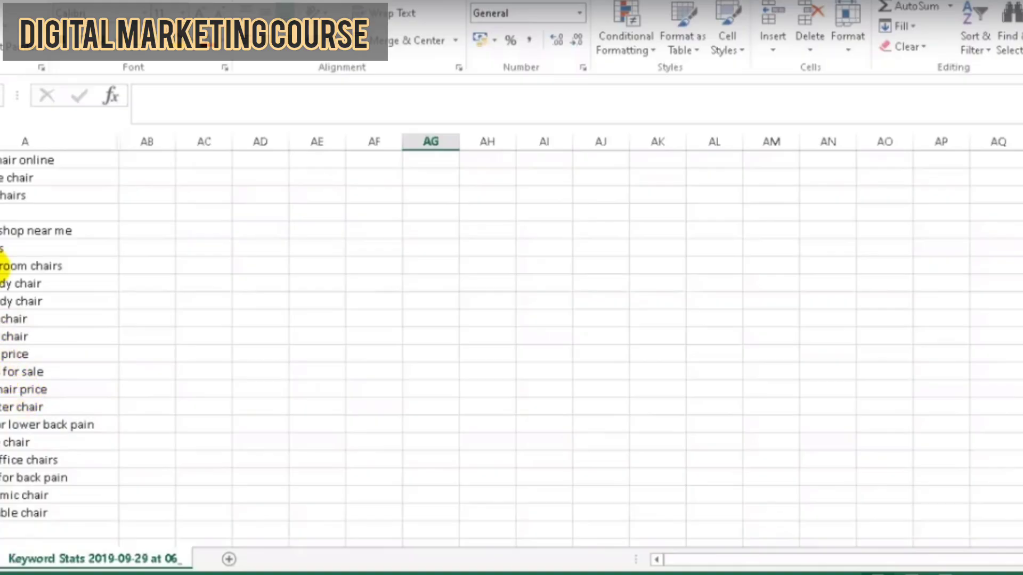
click(18, 232)
scroll(237, 297, up, 5)
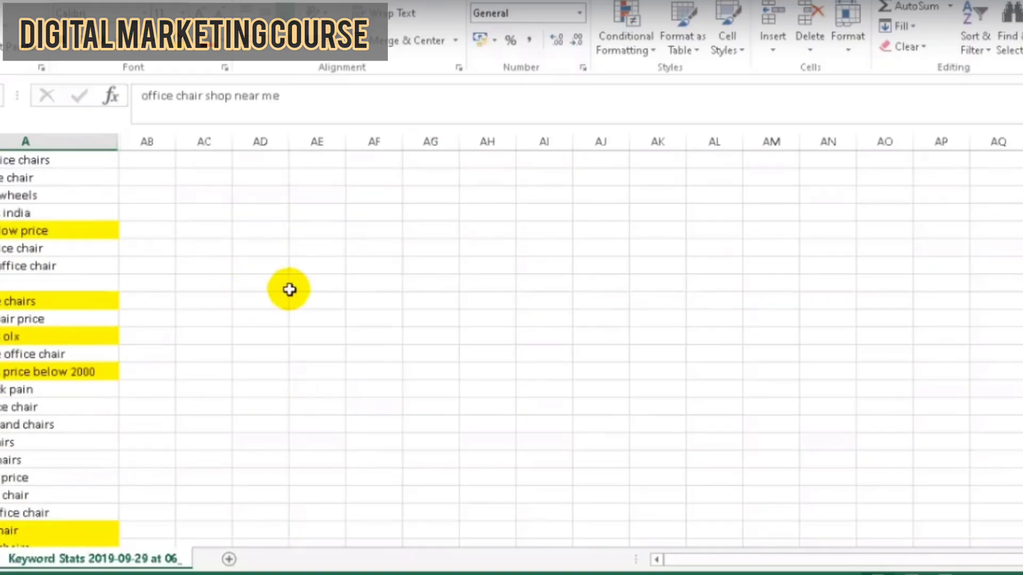
scroll(289, 290, up, 3)
click(424, 283)
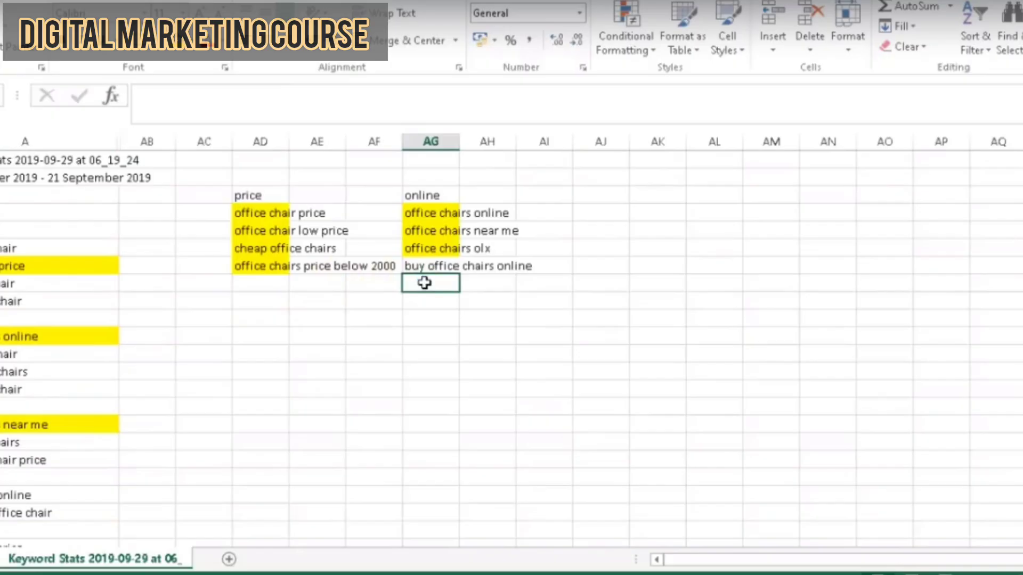
key(ctrl+v)
click(430, 212)
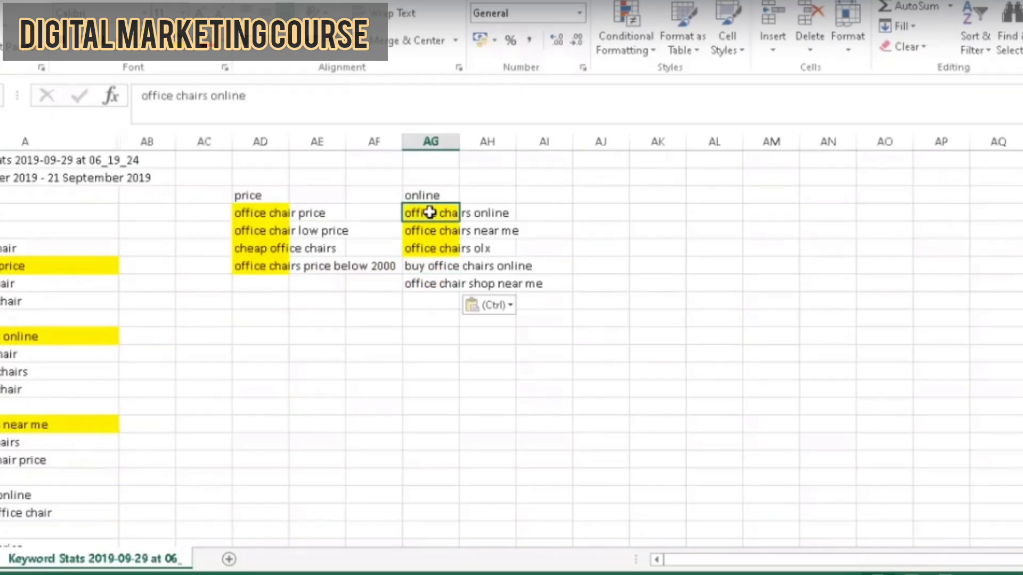